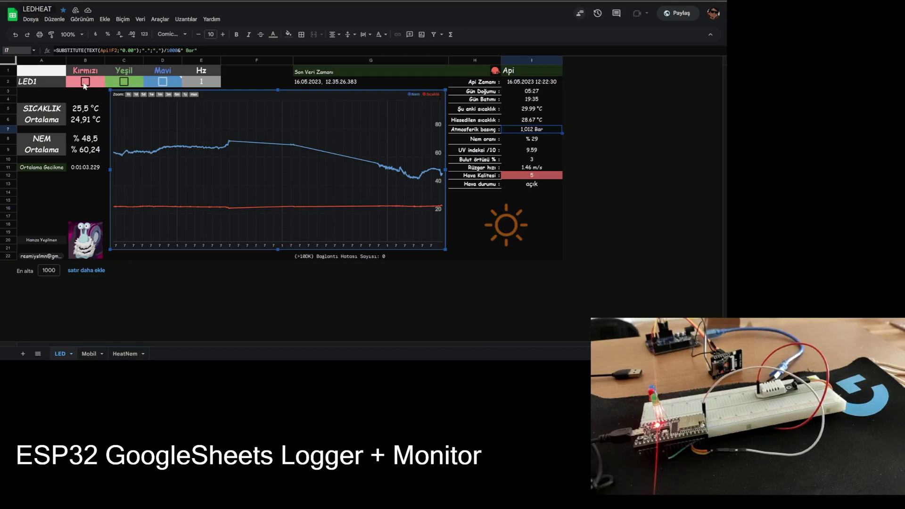
- Tick the Kırmızı checkbox in B2 to light the ESP32's red LED
click(85, 82)
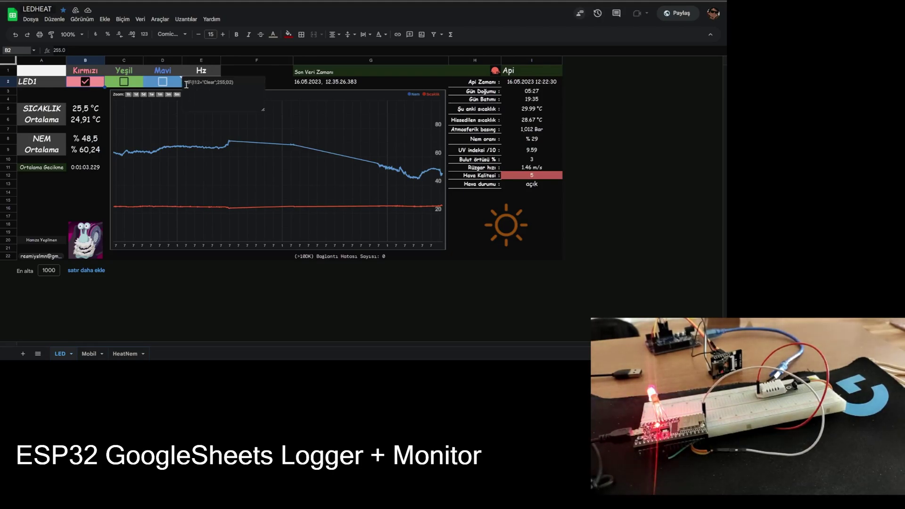
- Change LED1's Hz value in E2 to 30
click(213, 81)
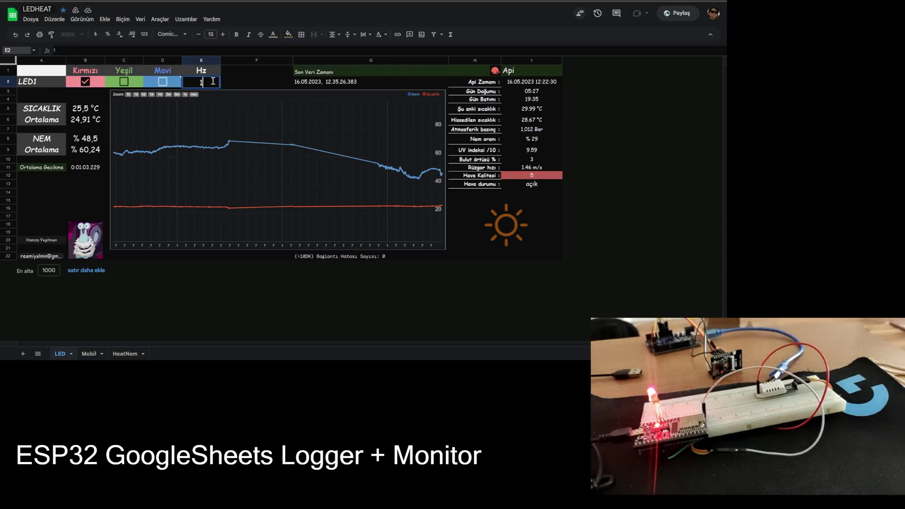
key(BackSpace)
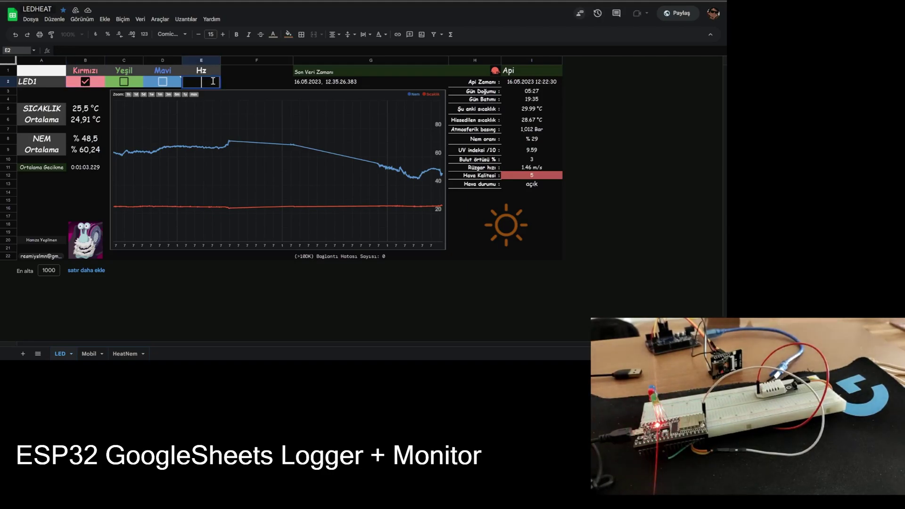
text(30)
key(Return)
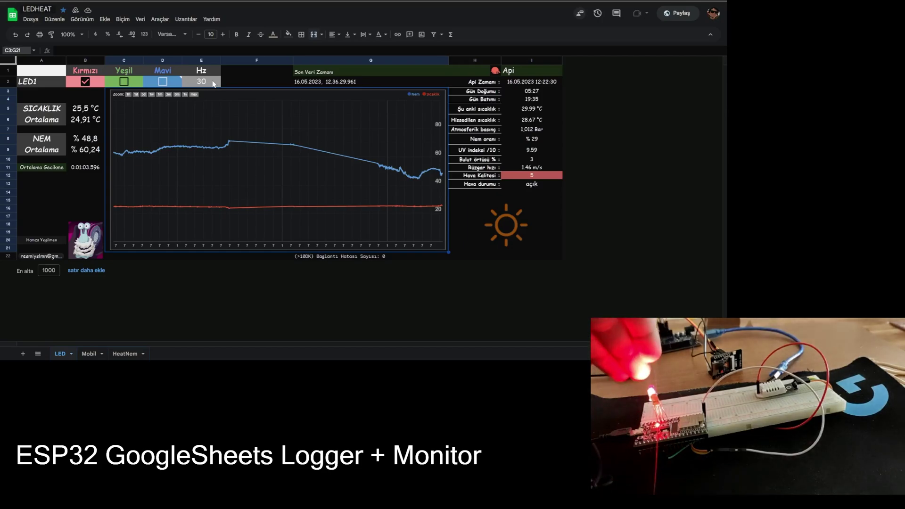
- Set the Hz value back to 1 and tick the Mavi checkbox in D2
double_click(213, 82)
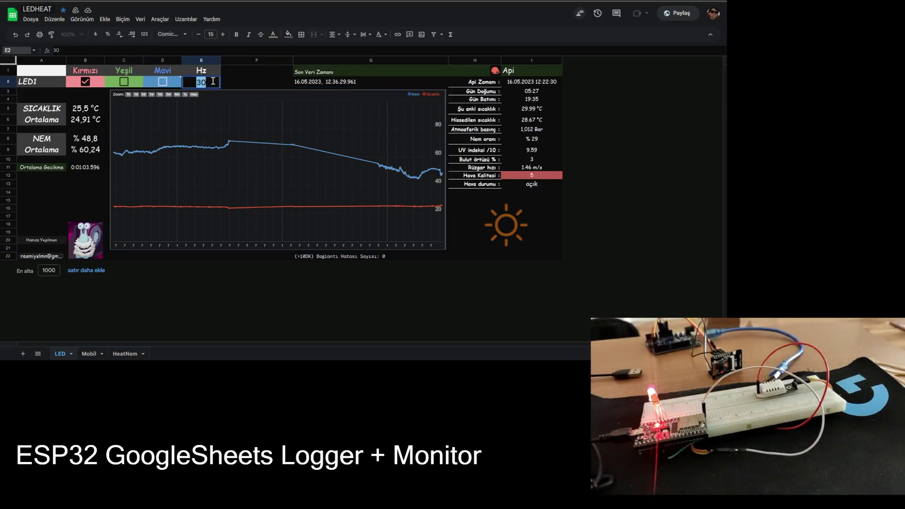
text(1)
click(163, 83)
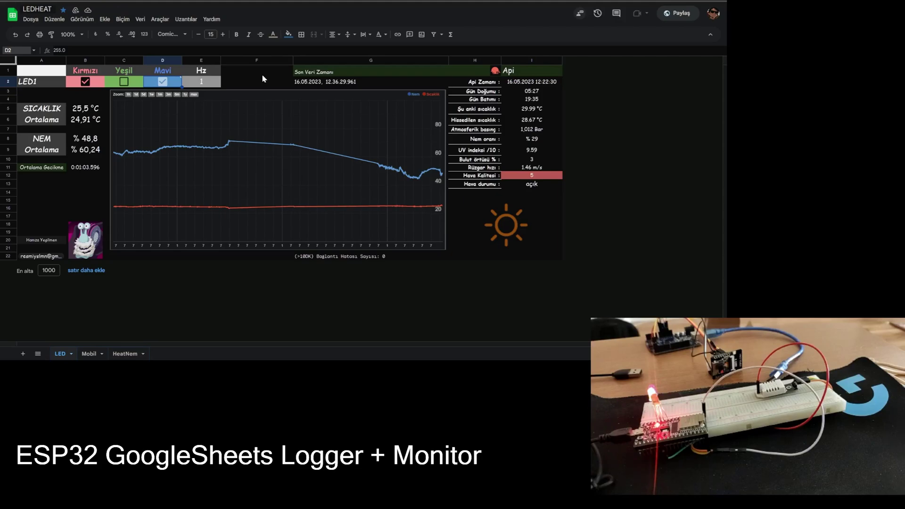
- Untick the Mavi (D2) and Kırmızı (B2) checkboxes, then select an empty cell below
click(162, 82)
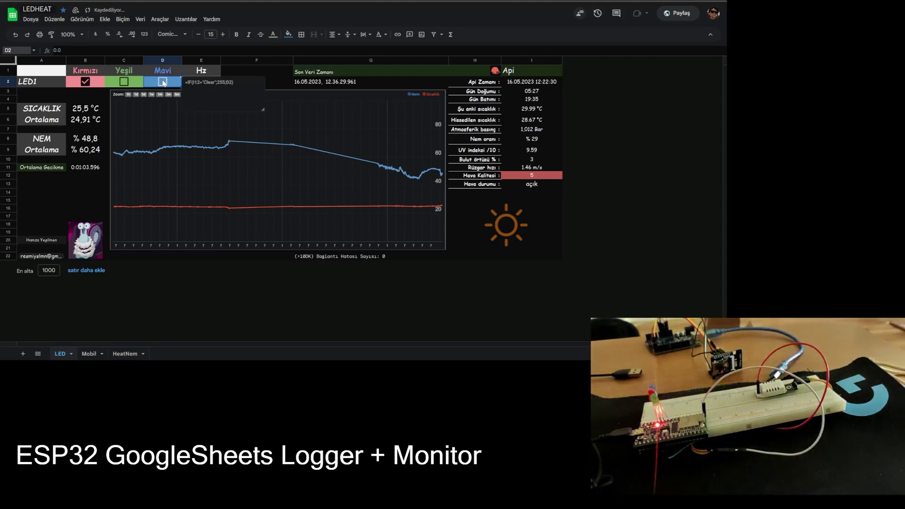
click(85, 82)
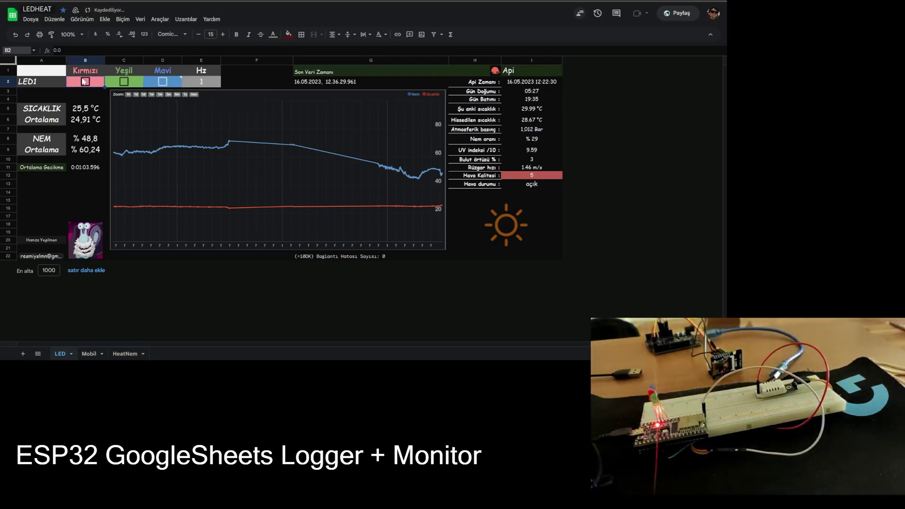
click(83, 99)
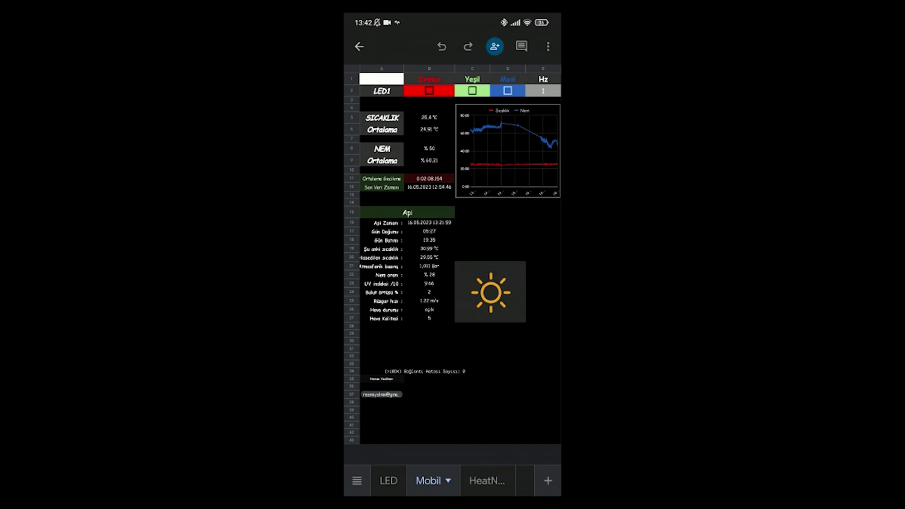
- Select cells on the Mobil sheet, including the one beside the connection error count
scroll(452, 255, down, 2)
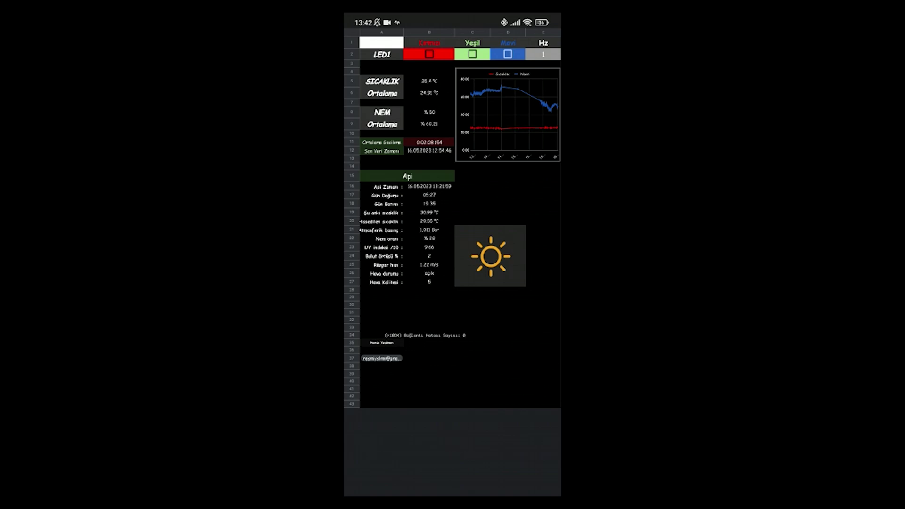
click(472, 380)
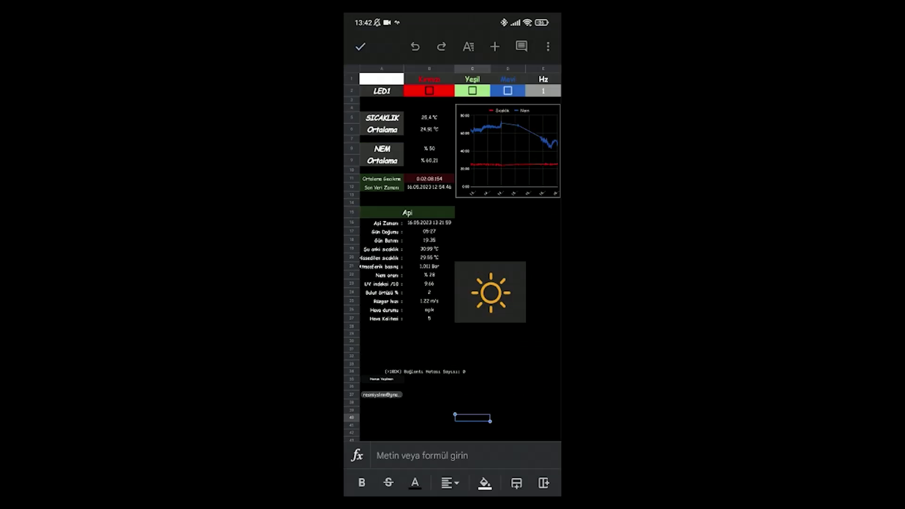
click(382, 418)
click(508, 372)
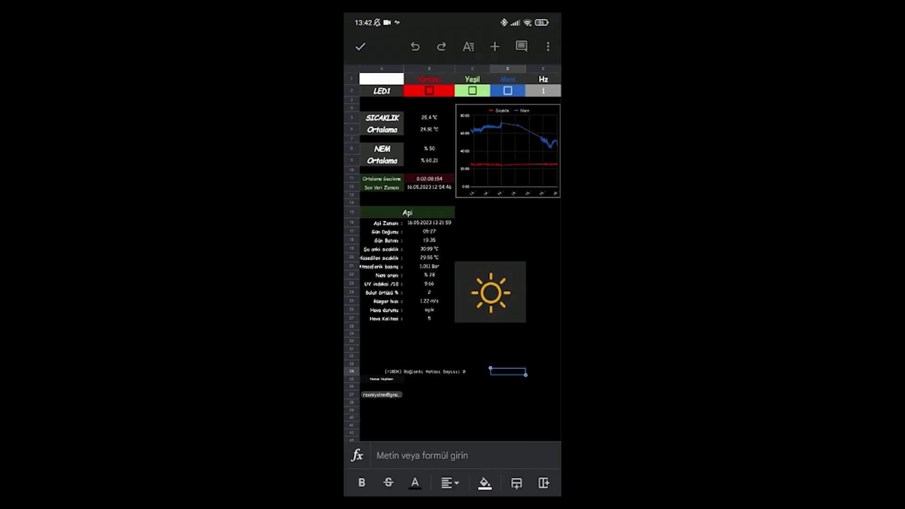
click(508, 232)
click(508, 371)
click(361, 46)
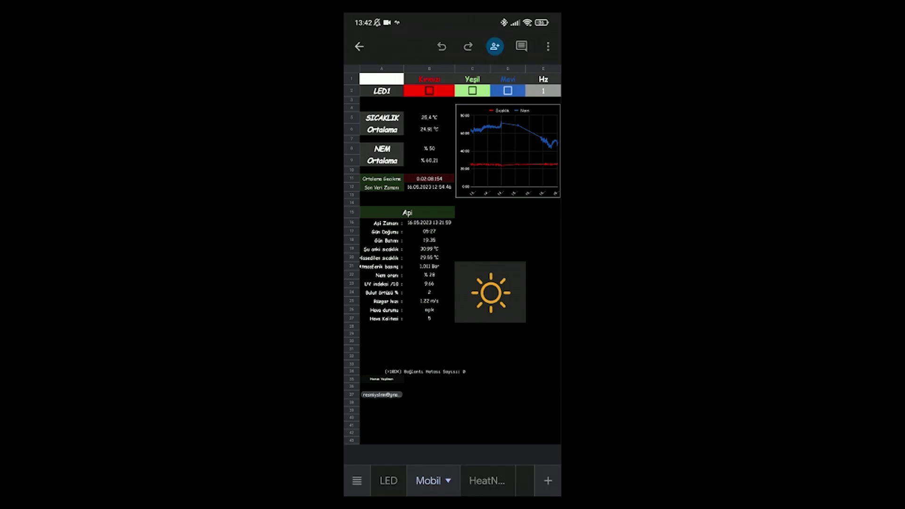
- Switch to the LED sheet, look across it, then return to the Mobil sheet
click(389, 480)
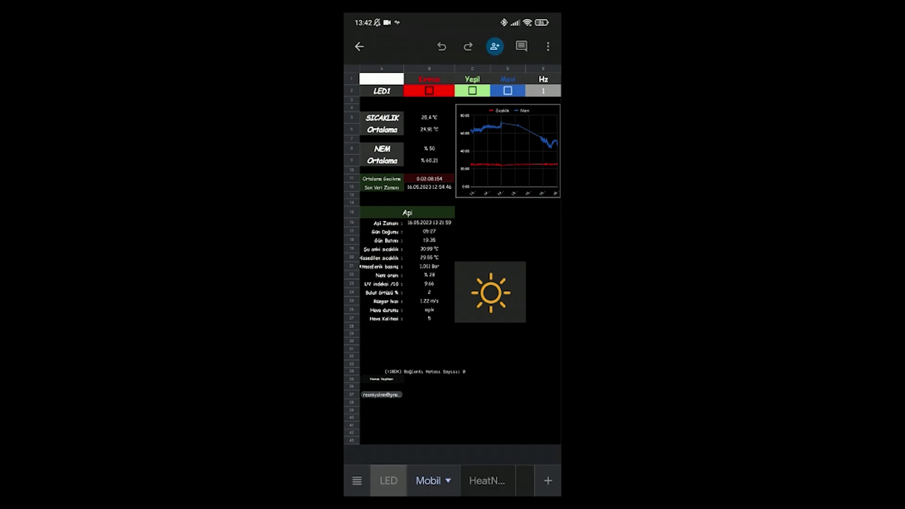
scroll(452, 165, right, 10)
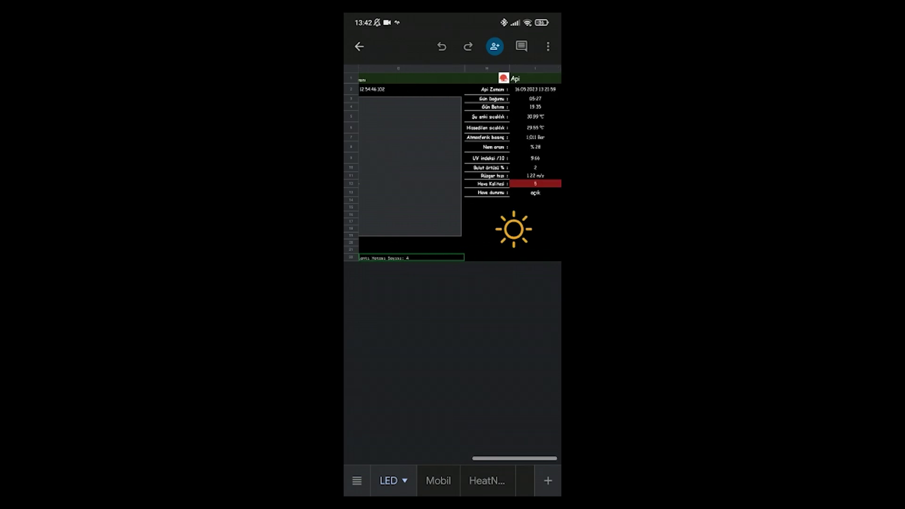
scroll(459, 163, left, 10)
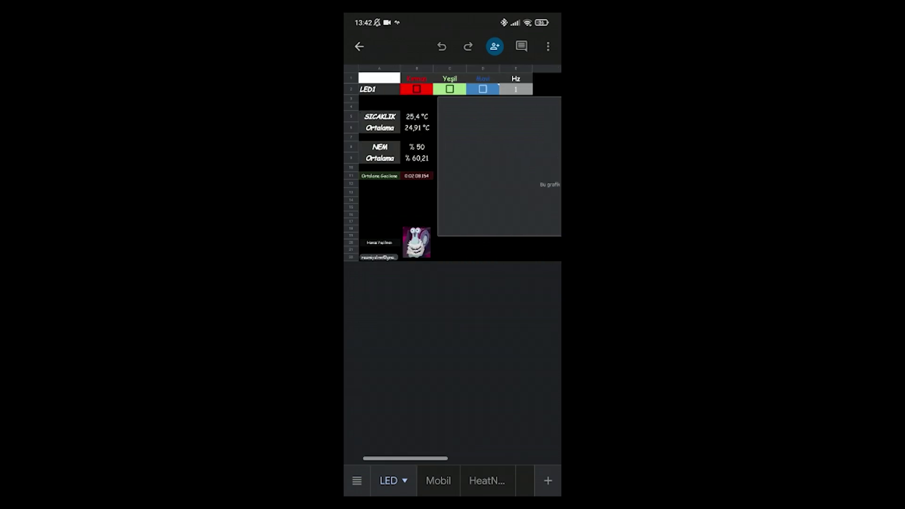
click(439, 480)
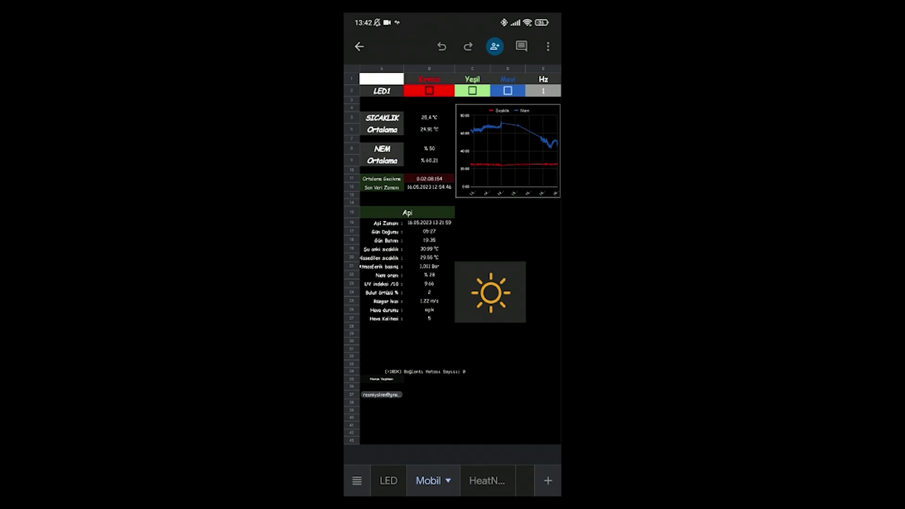
- Open the HeatNem sheet and scroll down to its latest 16.05.2023 readings
click(487, 481)
scroll(453, 264, down, 15)
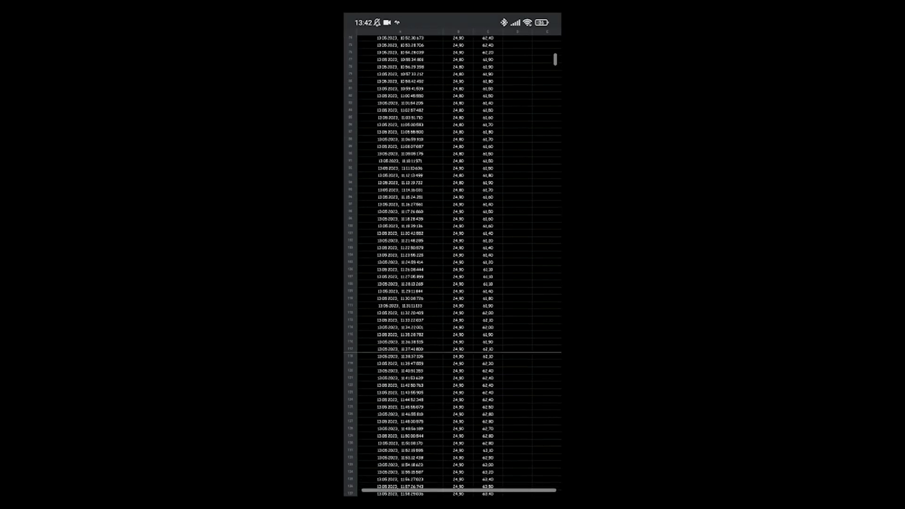
scroll(452, 264, down, 10)
scroll(452, 265, down, 5)
scroll(453, 264, down, 10)
scroll(453, 264, down, 5)
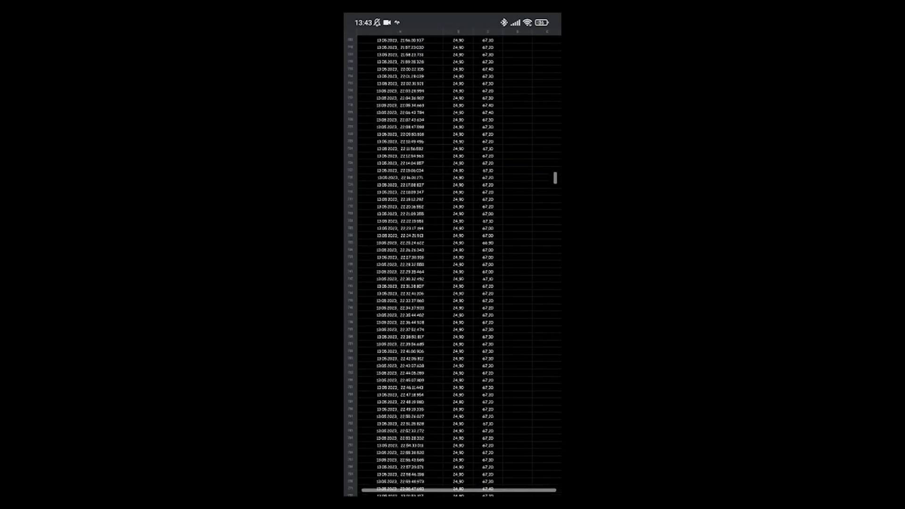
scroll(453, 264, down, 5)
scroll(452, 264, down, 10)
scroll(453, 264, down, 15)
scroll(452, 264, down, 15)
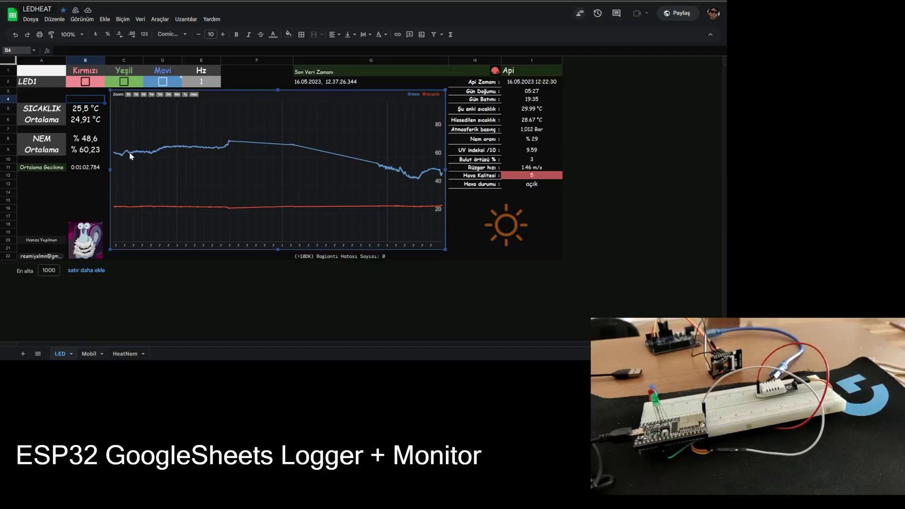
mouse_move(294, 145)
click(194, 94)
double_click(163, 229)
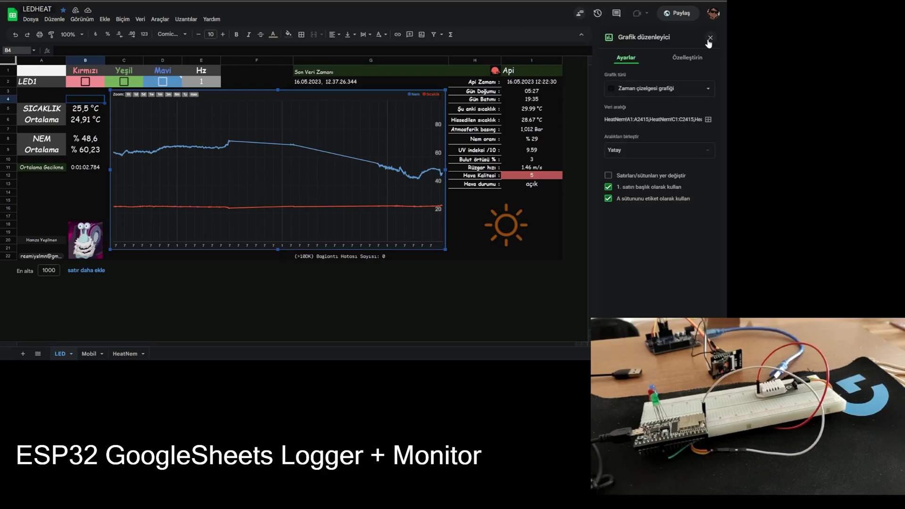
click(711, 37)
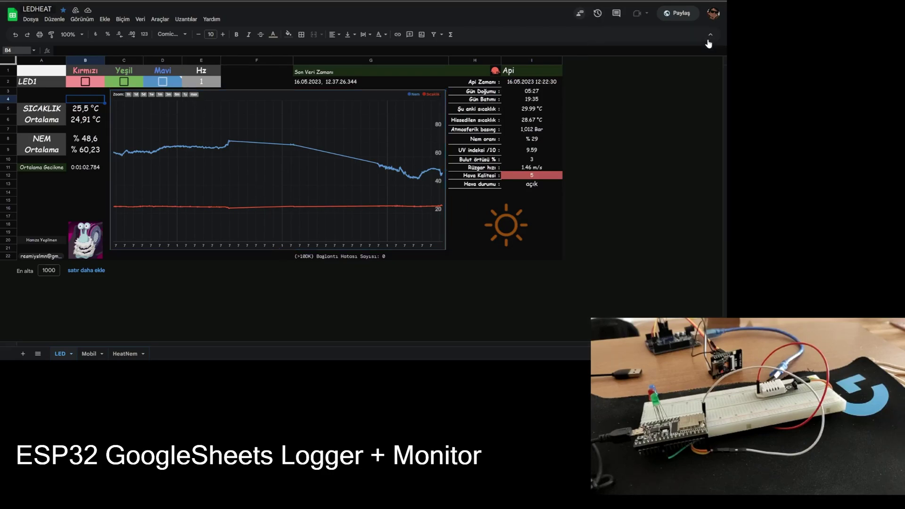
- Switch to the HeatNem sheet and scroll down through its logged readings
click(127, 352)
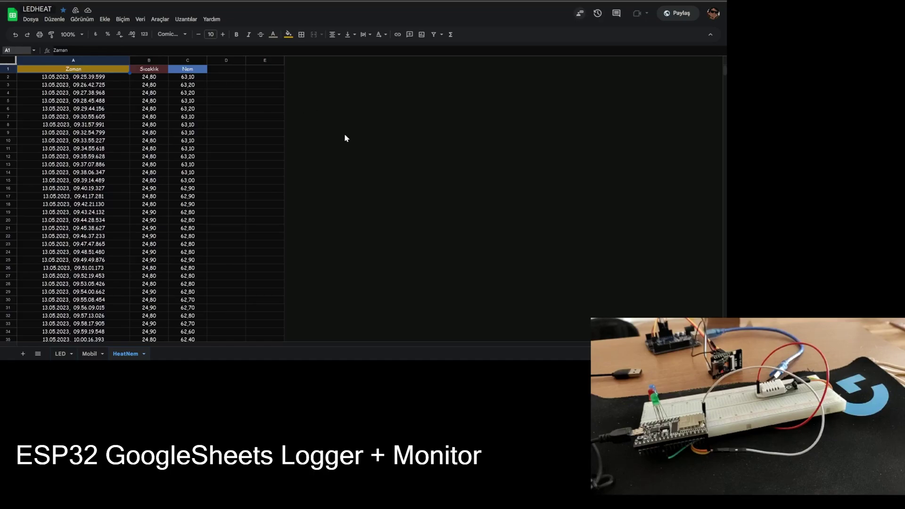
scroll(344, 138, down, 15)
scroll(344, 138, down, 15)
scroll(345, 138, down, 15)
scroll(344, 138, down, 15)
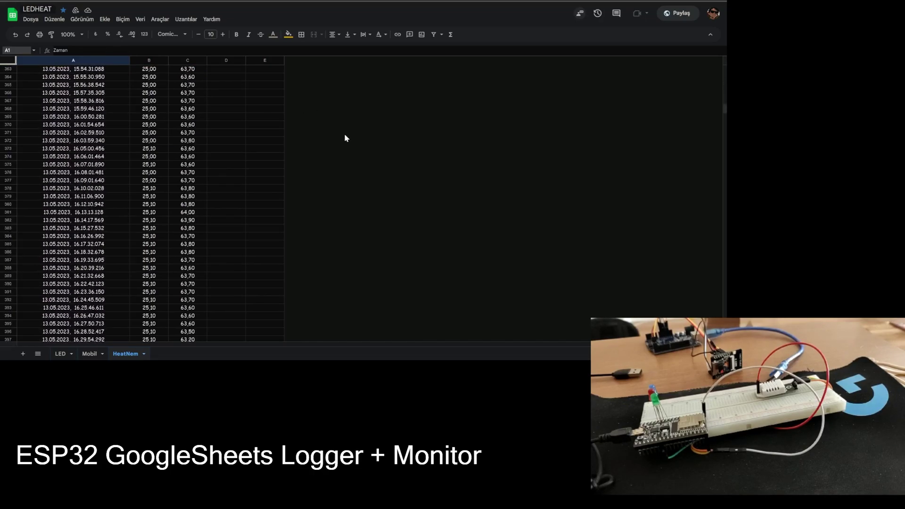
scroll(345, 135, down, 20)
scroll(345, 135, down, 20)
scroll(345, 134, down, 20)
scroll(344, 135, down, 20)
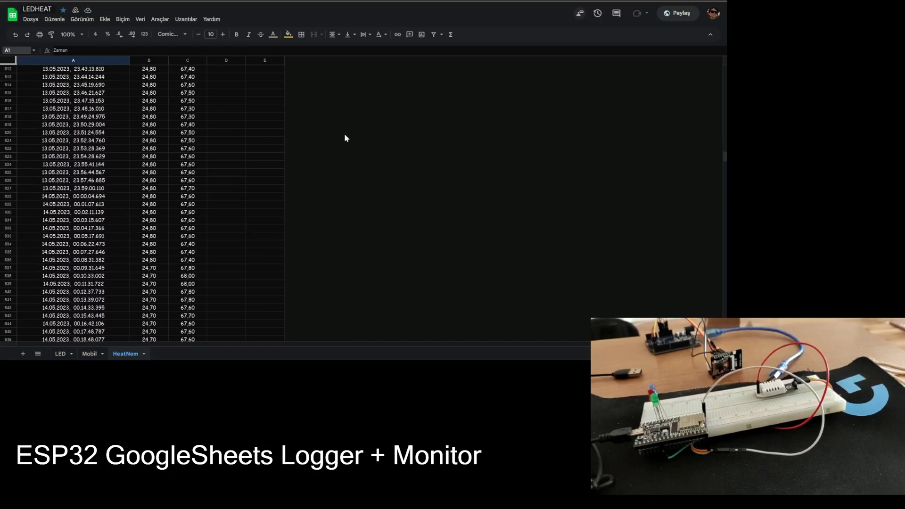
scroll(345, 137, down, 20)
scroll(344, 138, down, 20)
scroll(345, 138, down, 20)
scroll(344, 137, down, 20)
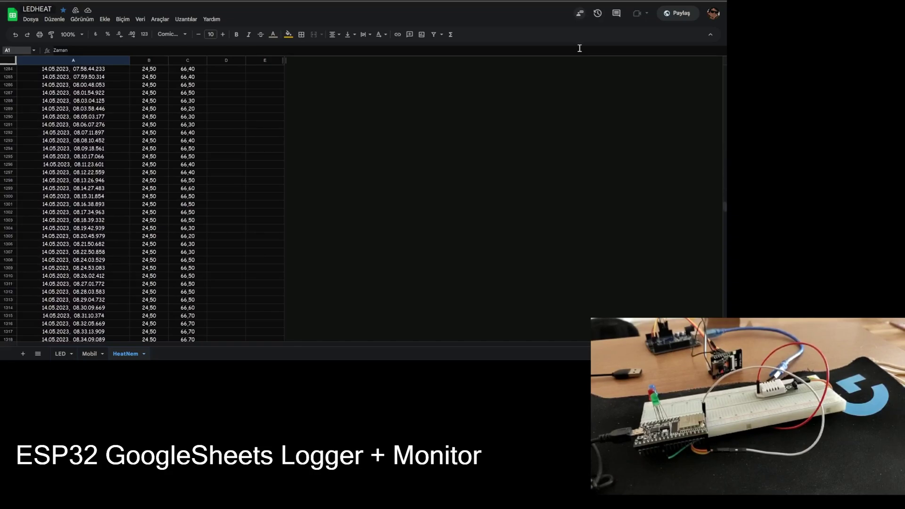
- Collapse the menus and scroll to the last data row, 2415
click(711, 34)
scroll(651, 168, down, 15)
scroll(651, 168, down, 15)
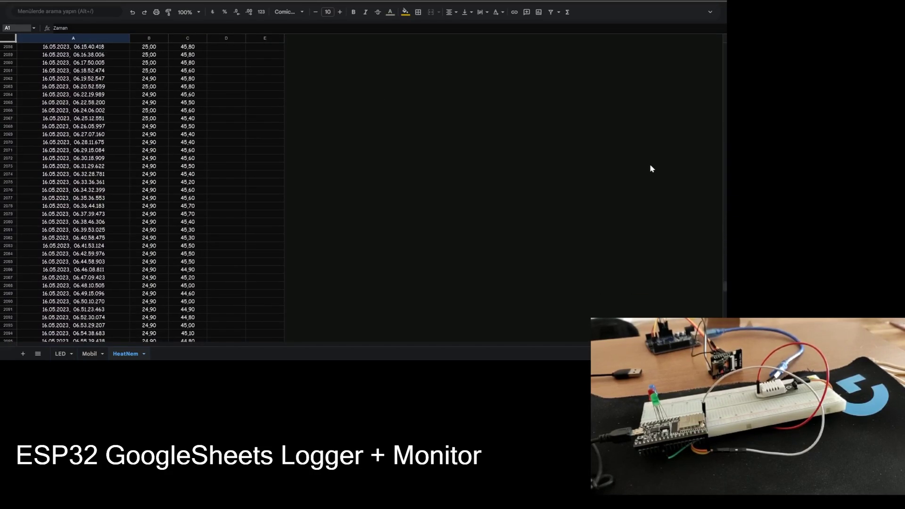
scroll(651, 168, down, 5)
scroll(651, 168, down, 5)
scroll(651, 168, down, 5)
scroll(651, 169, down, 5)
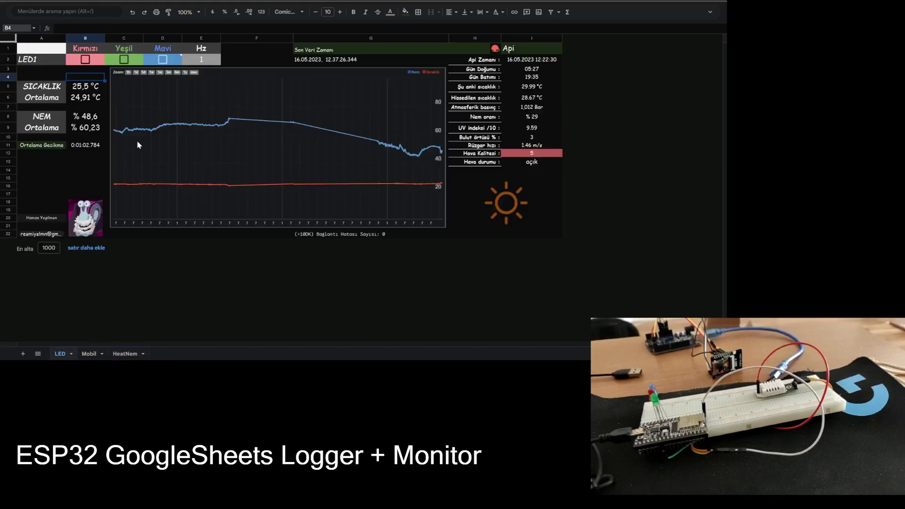
- Select the chart, then inspect the formulas behind the Api Zamanı (I2) and Nem oranı values
click(129, 137)
click(508, 59)
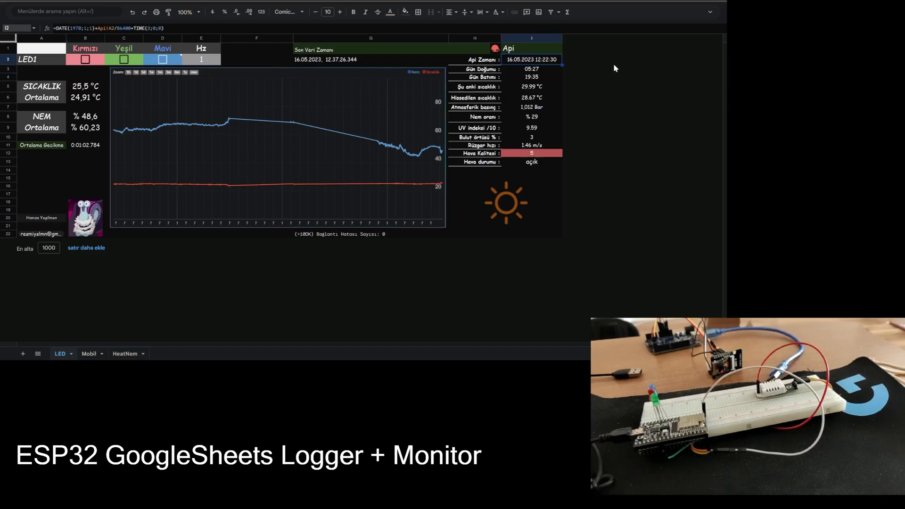
key(Down)
key(Down)
key(Down)
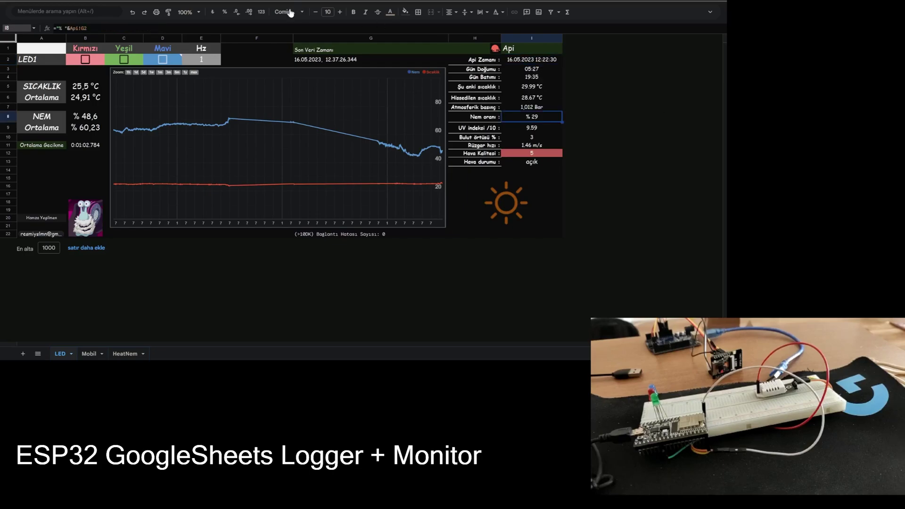
- Restore the menus and run the copyAndClear macro from Uzantılar > Makrolar
click(705, 17)
click(186, 19)
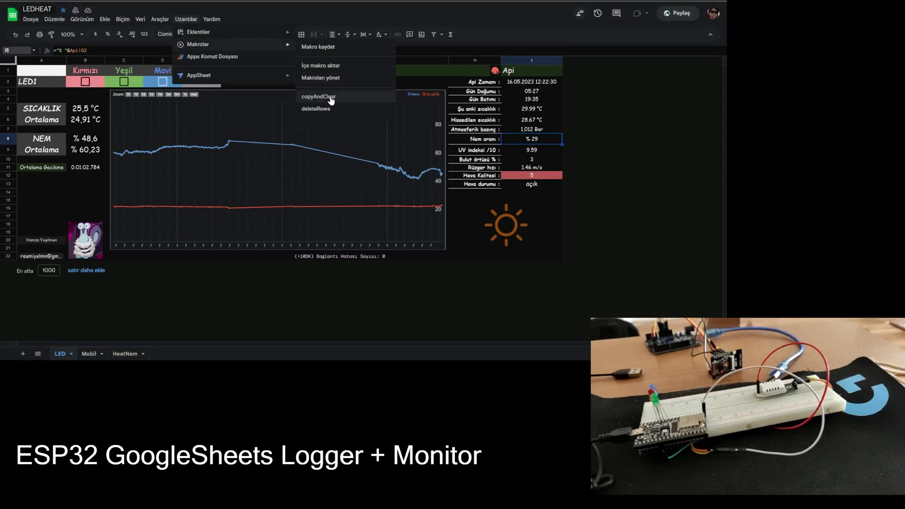
click(331, 98)
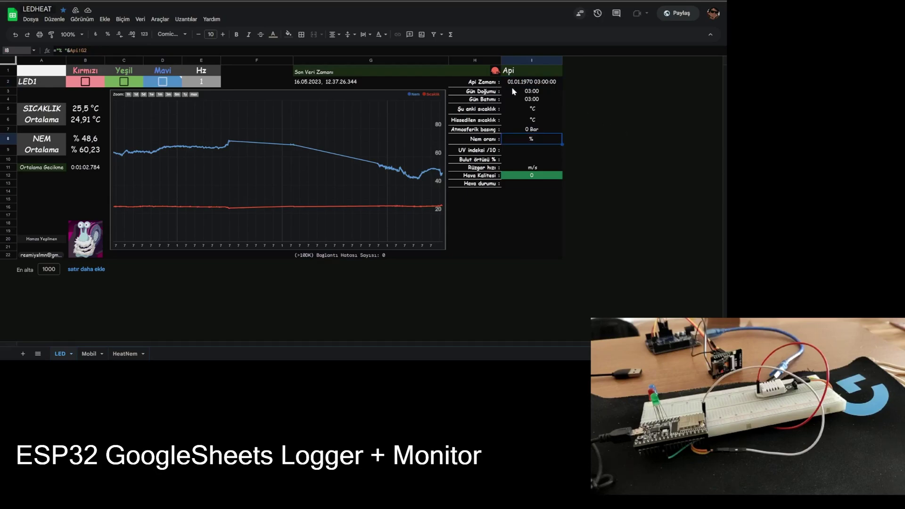
key(Up)
key(Up)
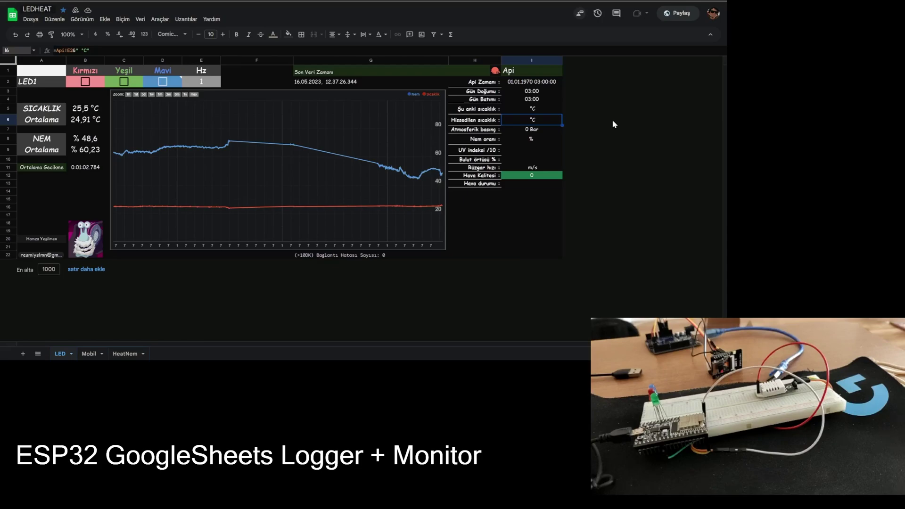
key(Up)
key(Up)
key(Up)
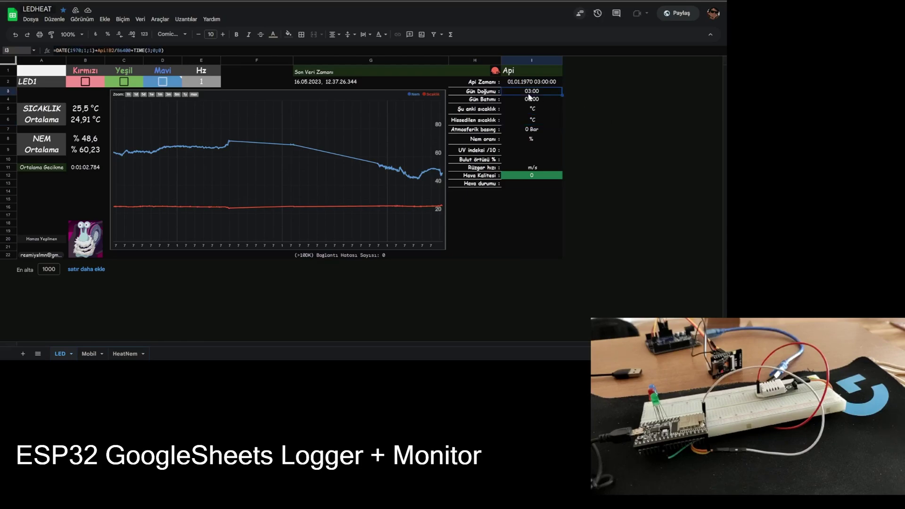
key(Down)
key(Down)
key(Down)
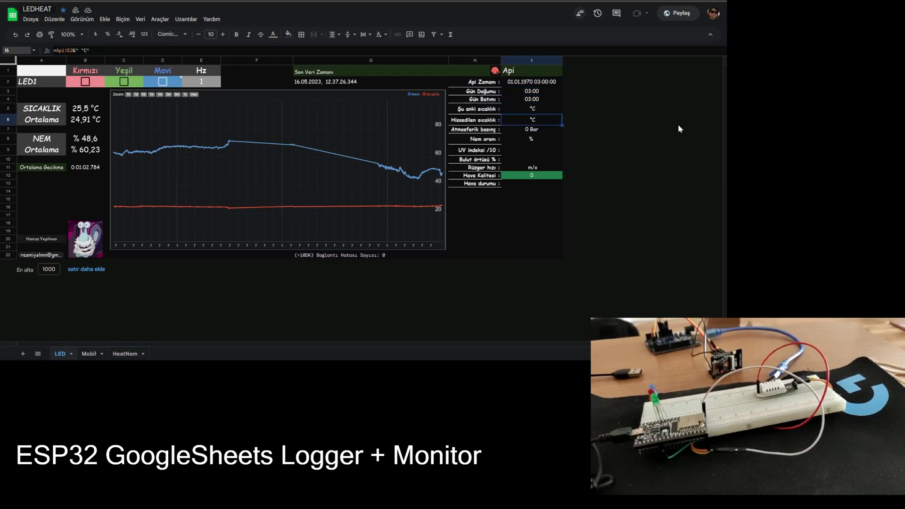
key(Down)
key(Down)
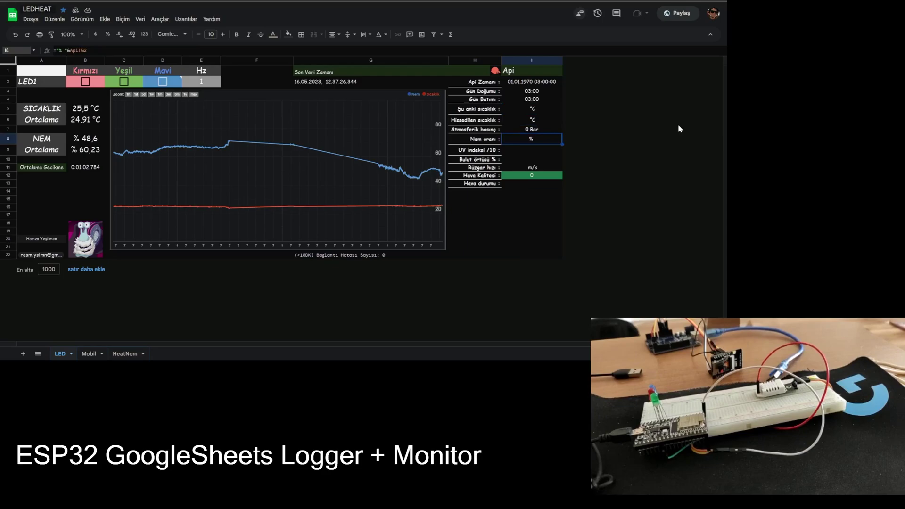
key(Down)
key(Down)
key(Down)
key(Down)
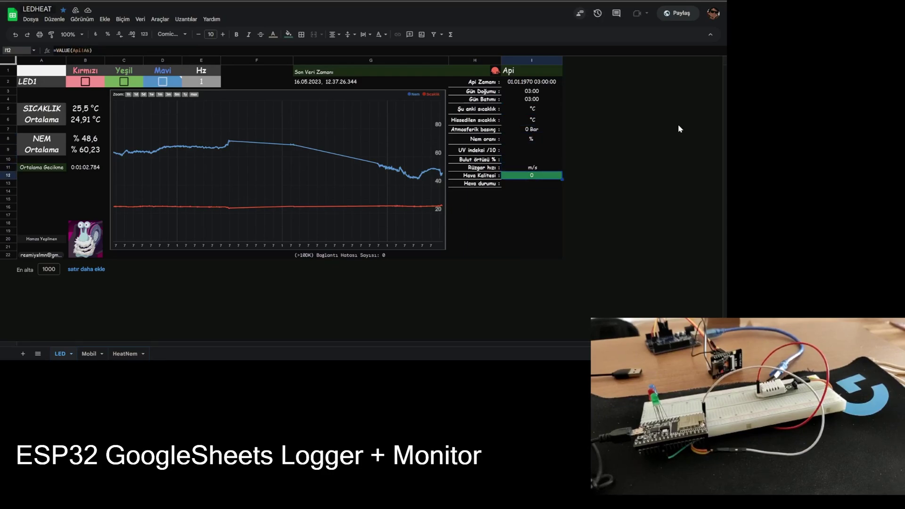
click(499, 200)
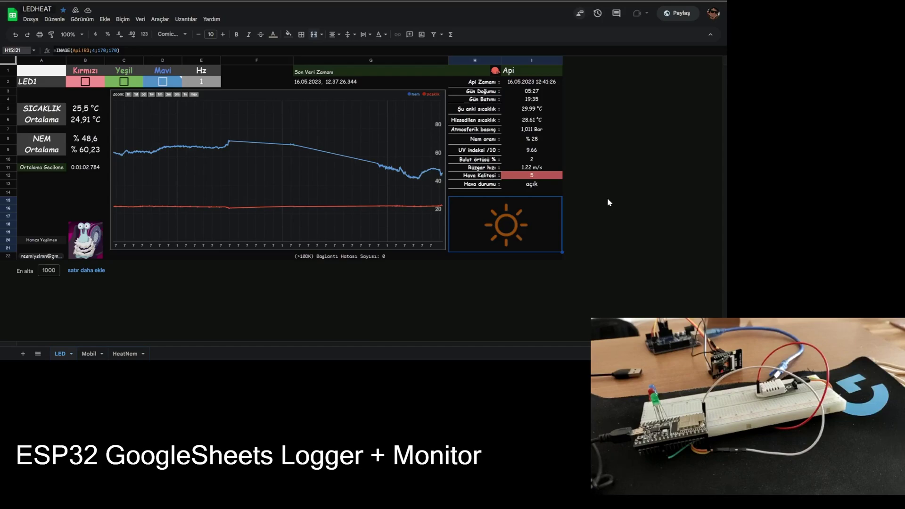
- Move the selection down off the weather icon range once the Api panel fills in
key(Down)
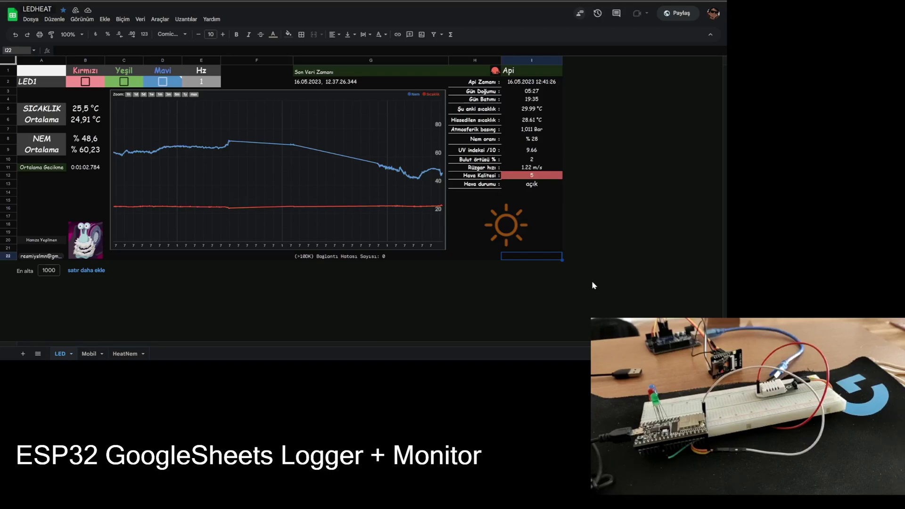
- Review the weather formulas in I13, then paste the IF formula into the Mavi cell D2
click(528, 186)
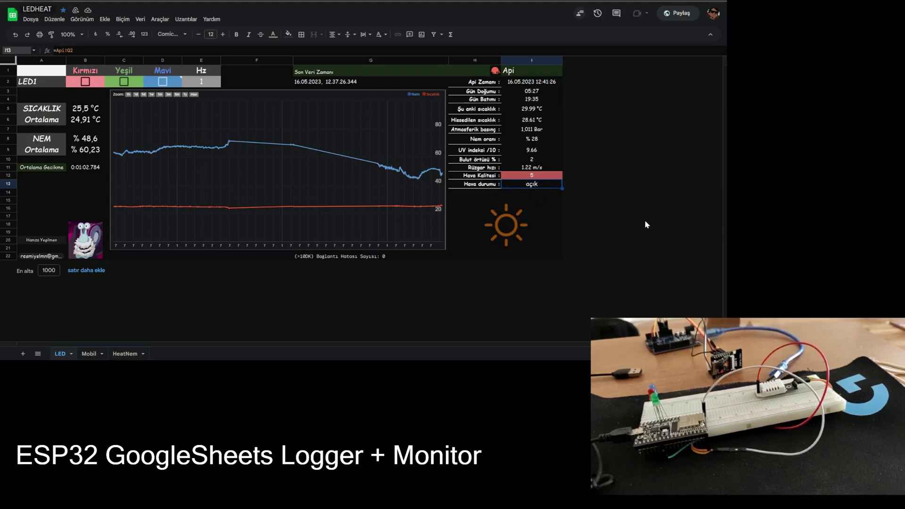
key(Down)
key(Down)
click(530, 187)
click(151, 84)
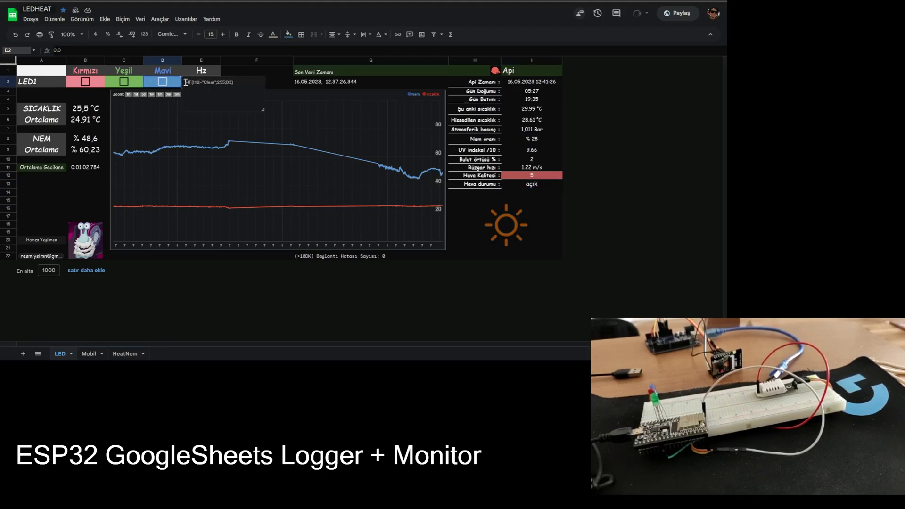
drag(185, 82, 244, 83)
double_click(168, 82)
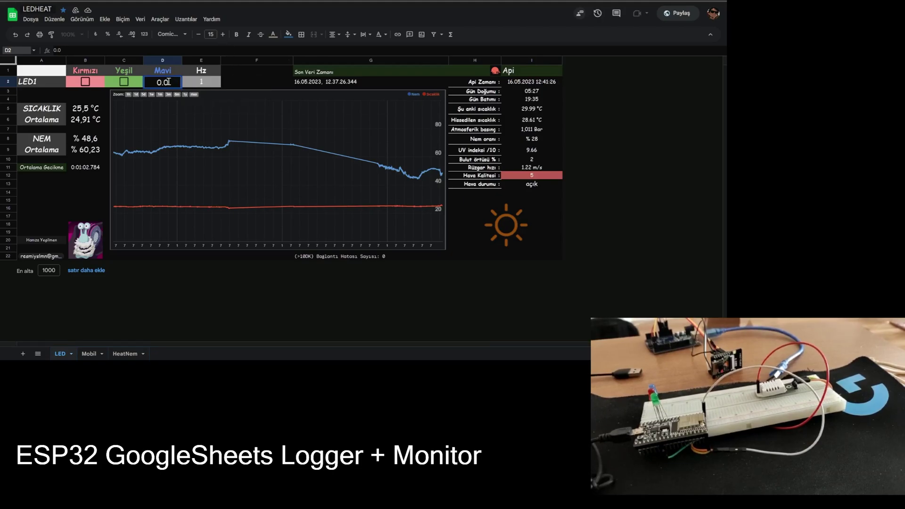
key(BackSpace)
key(BackSpace)
key(BackSpace)
text(=IF(I12="Clear";255;D2))
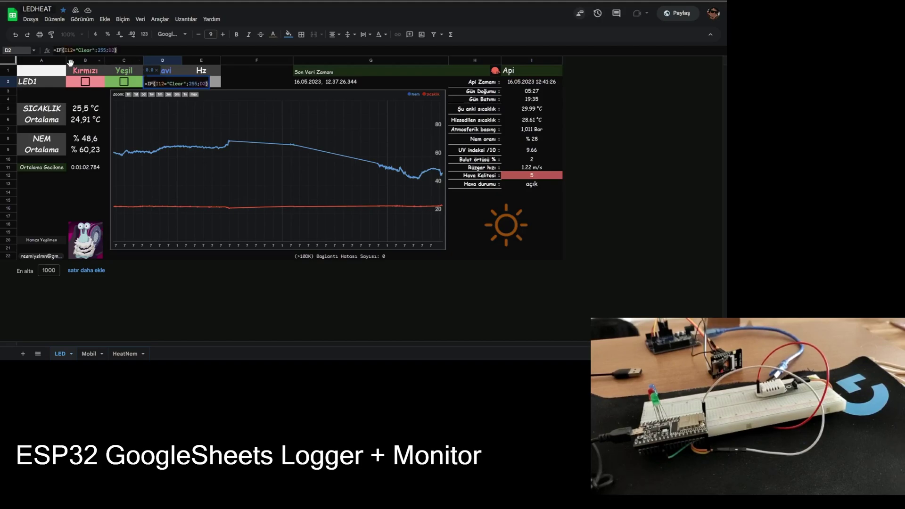
click(528, 185)
- Correct D2 to =IF(I13="açık";255.0;D2) and tick the Yeşil checkbox
click(163, 82)
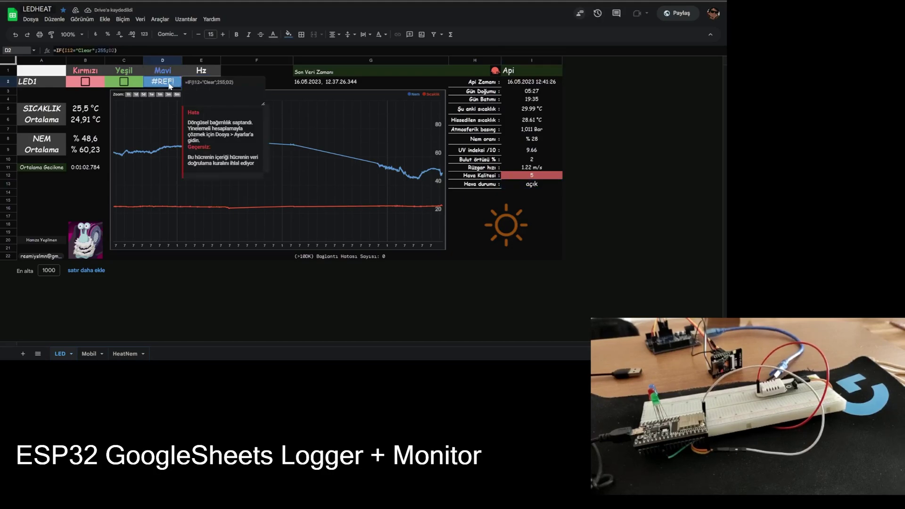
click(91, 50)
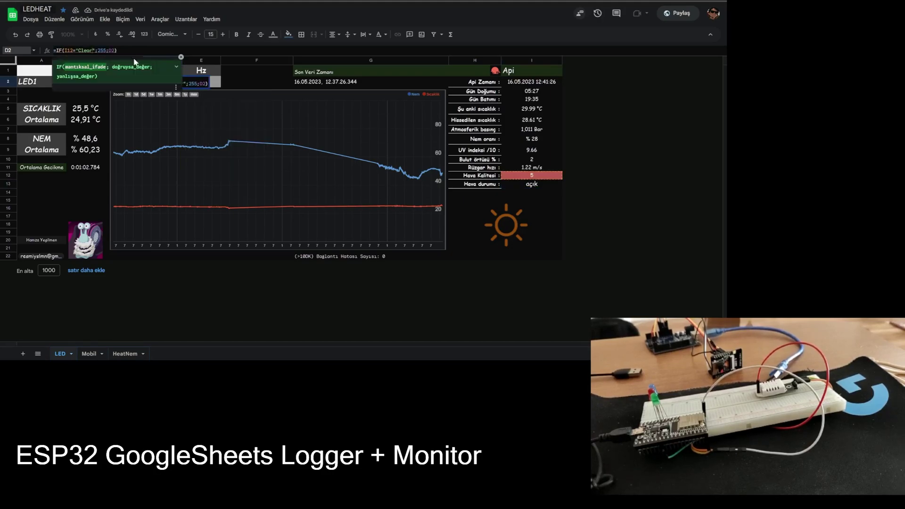
key(BackSpace)
key(BackSpace)
key(BackSpace)
key(BackSpace)
key(BackSpace)
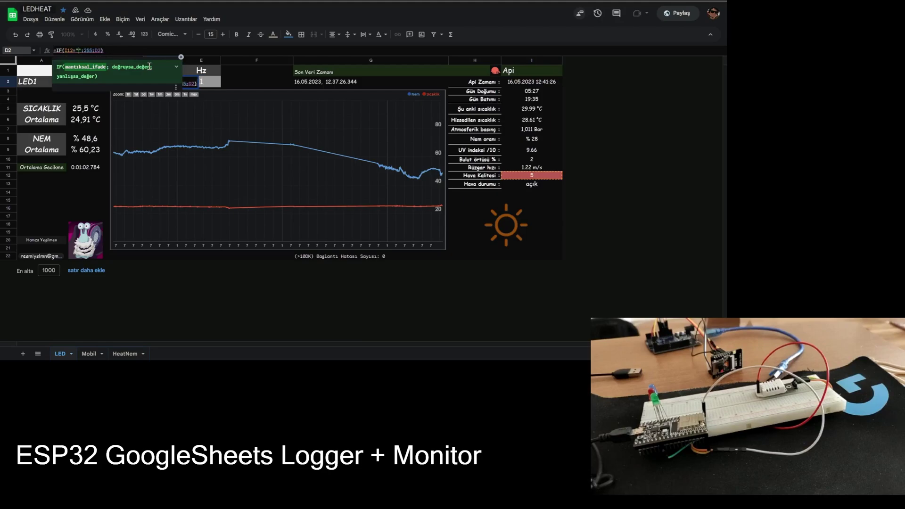
text(açık)
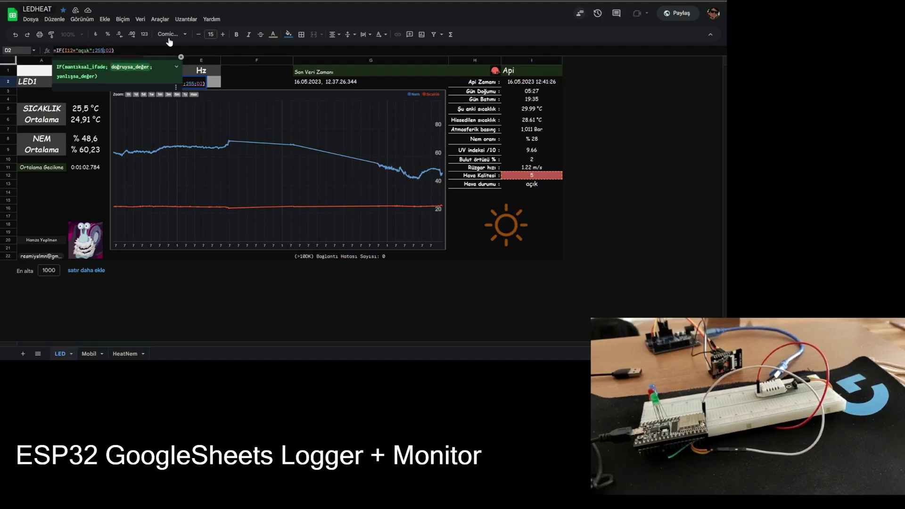
text(.0)
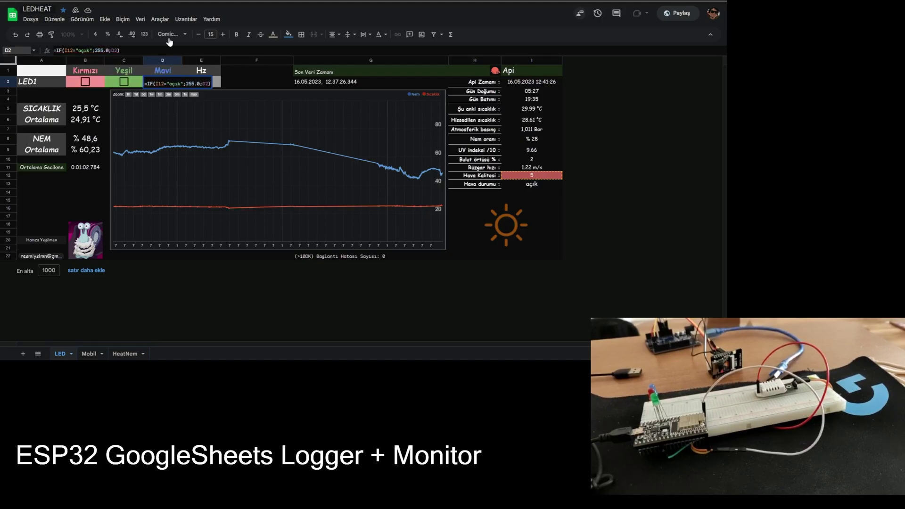
key(BackSpace)
key(BackSpace)
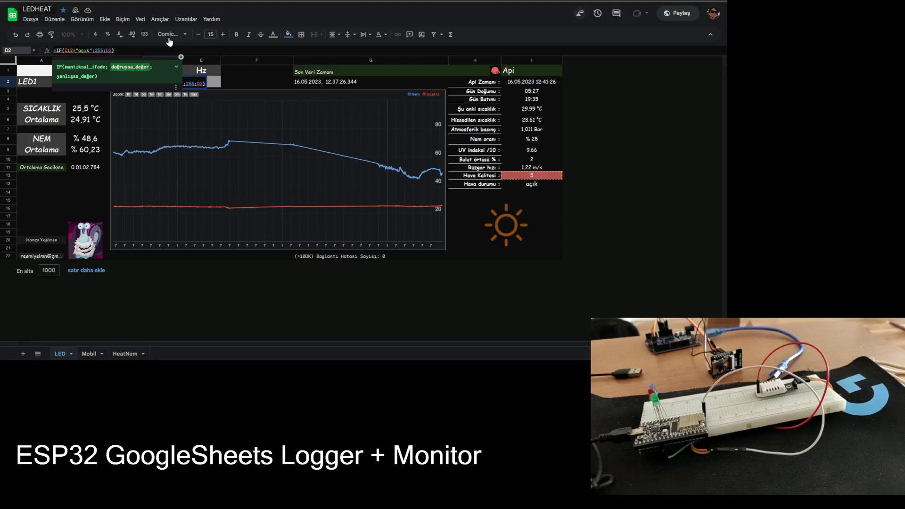
text(.0)
click(531, 256)
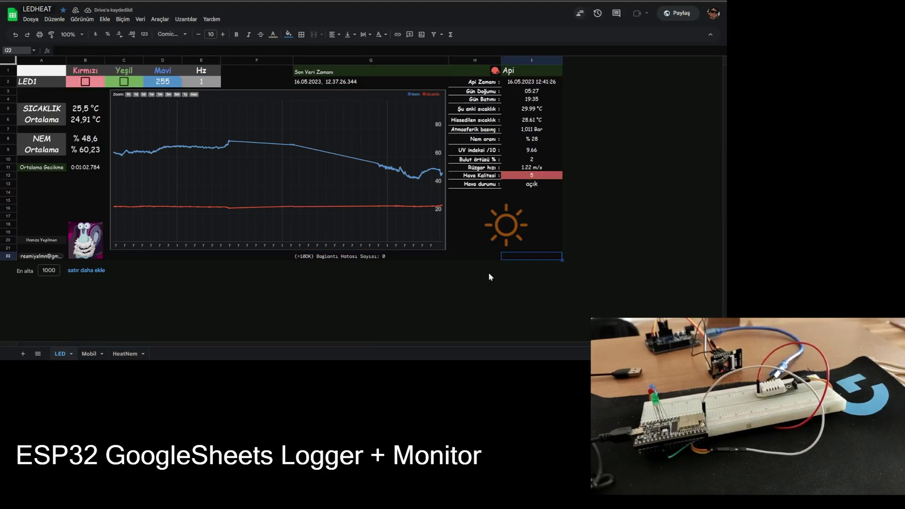
mouse_move(160, 82)
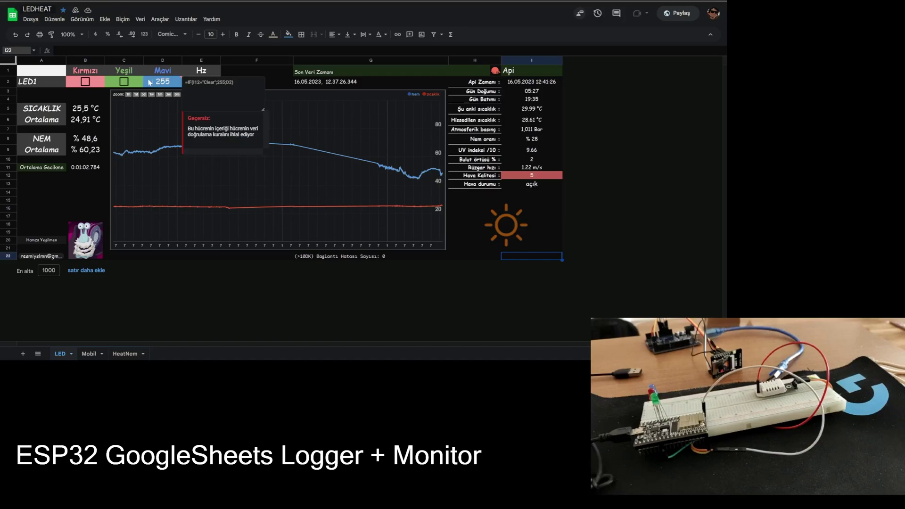
click(124, 81)
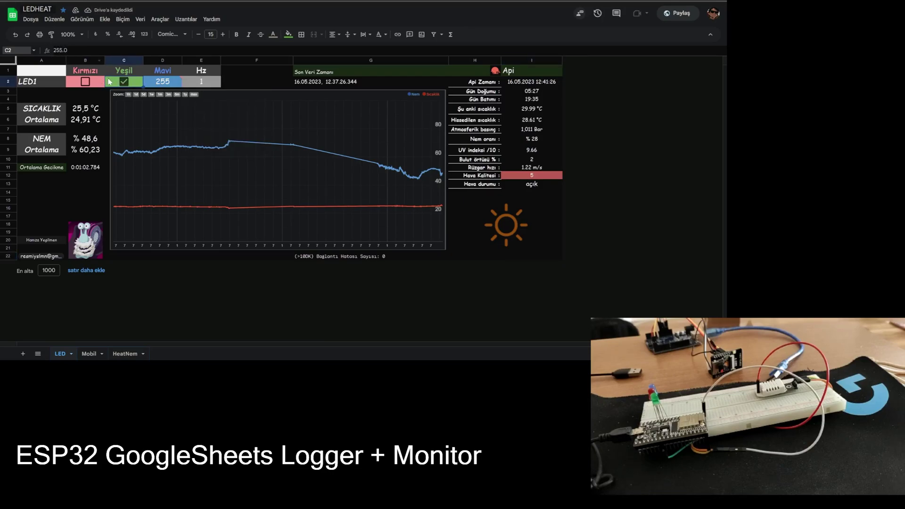
- Untick Yeşil and review the Mavi formula in D2 against the weather condition in I13
click(123, 82)
click(156, 84)
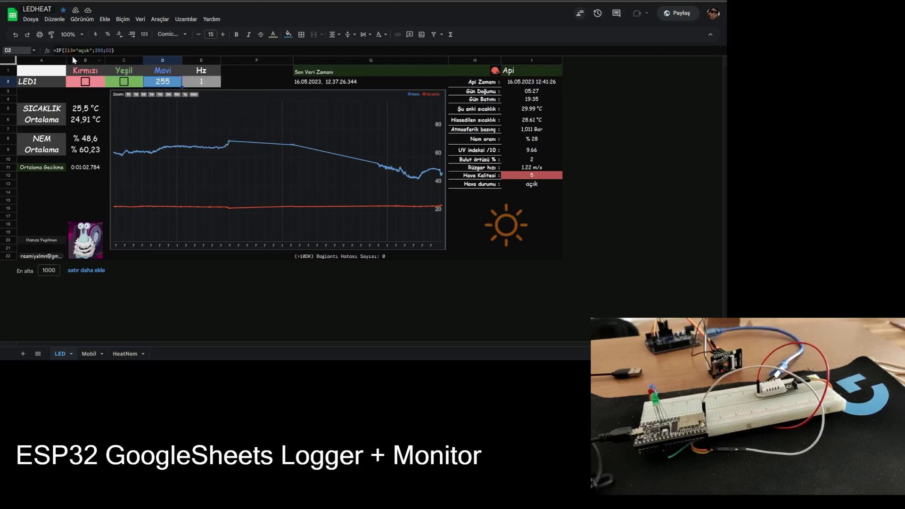
click(536, 186)
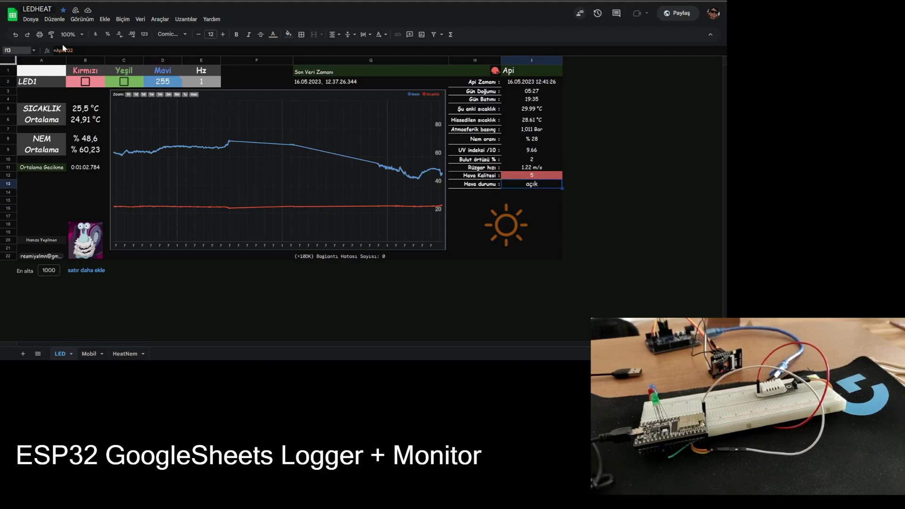
click(163, 81)
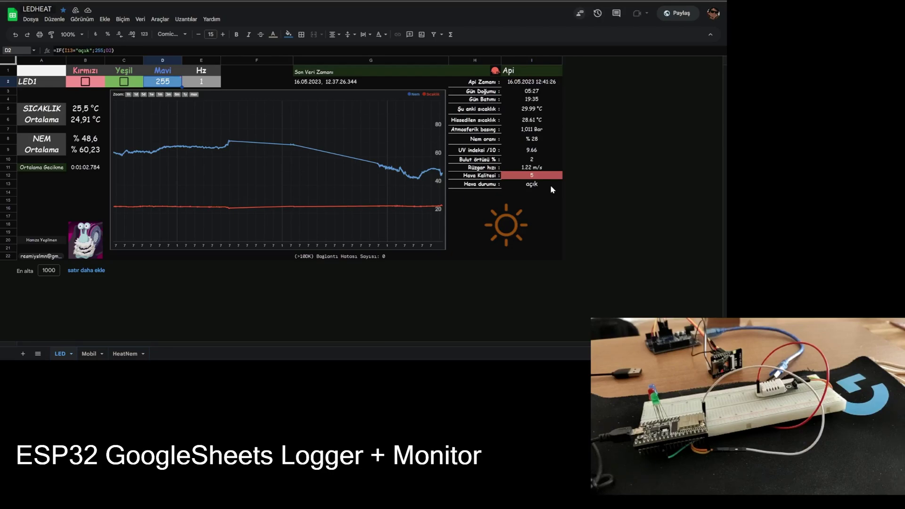
click(552, 187)
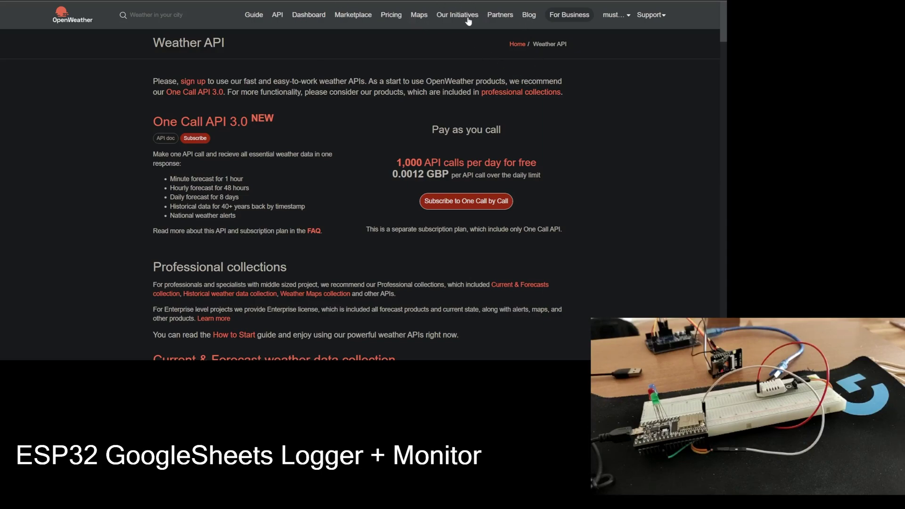
- Scroll through the OpenWeather pricing plans table to compare the Free plan's call limits
click(391, 14)
scroll(184, 284, down, 1)
scroll(184, 285, down, 4)
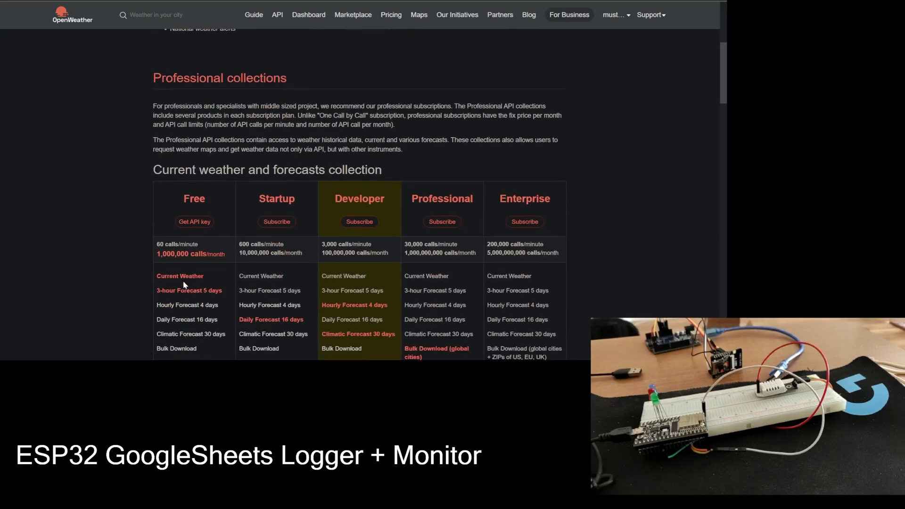
scroll(184, 284, down, 3)
scroll(184, 284, up, 2)
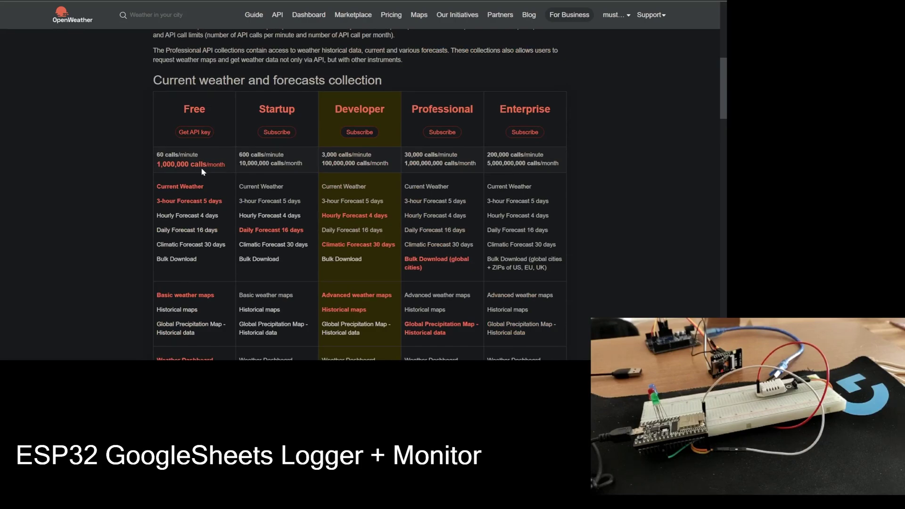
scroll(203, 172, down, 2)
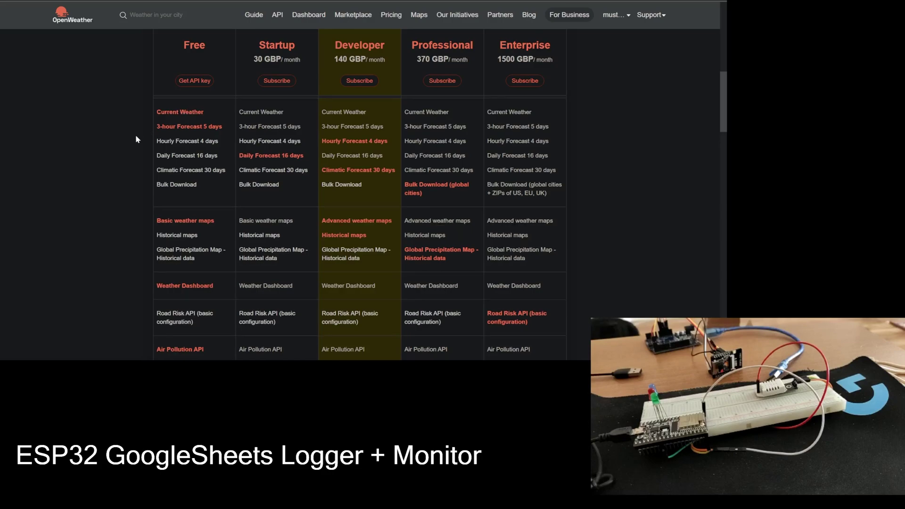
scroll(135, 134, down, 6)
scroll(151, 94, up, 5)
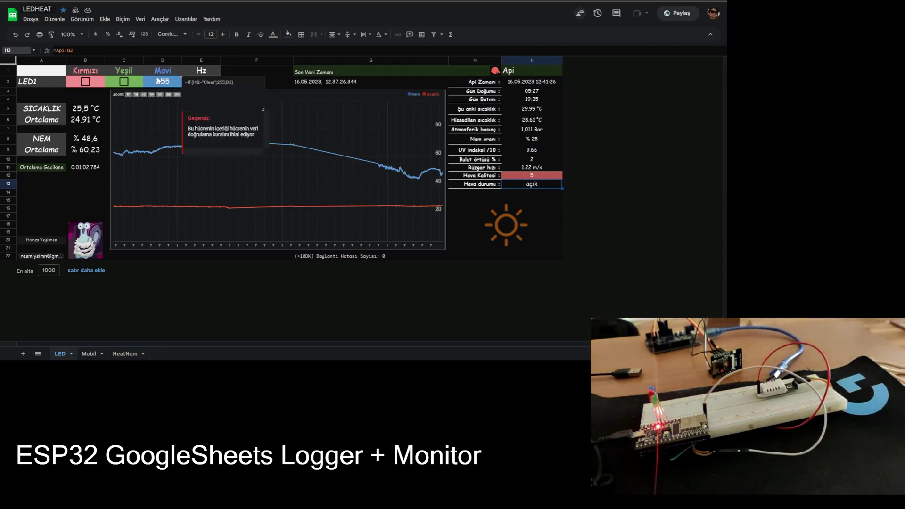
- Select the Mavi cell D2, then tick the neighbouring Yeşil checkbox
click(159, 81)
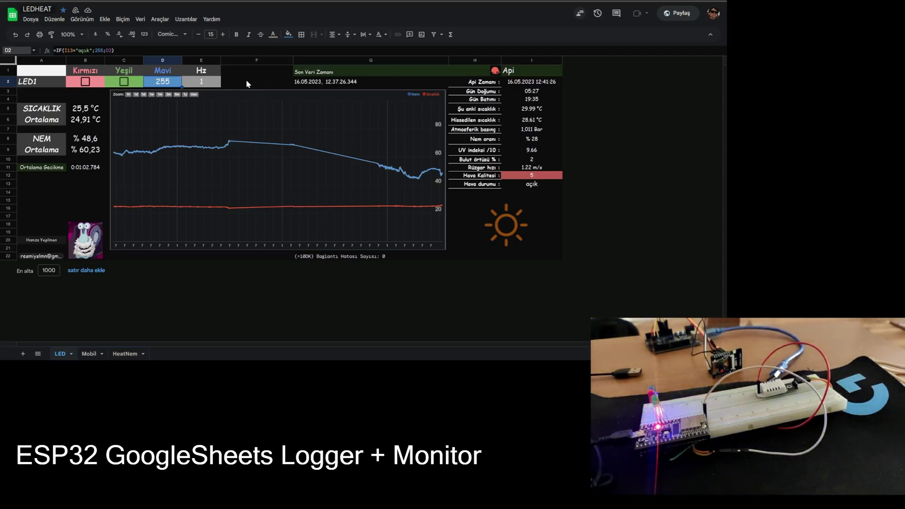
key(Left)
key(space)
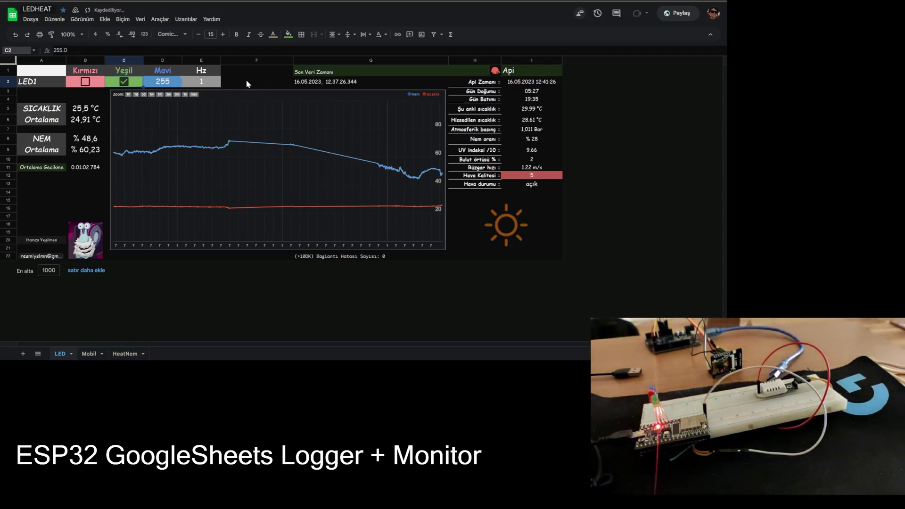
- Replace D2's formula with 0.0 and jump to the sheet's last used cell
click(155, 83)
drag(115, 50, 45, 48)
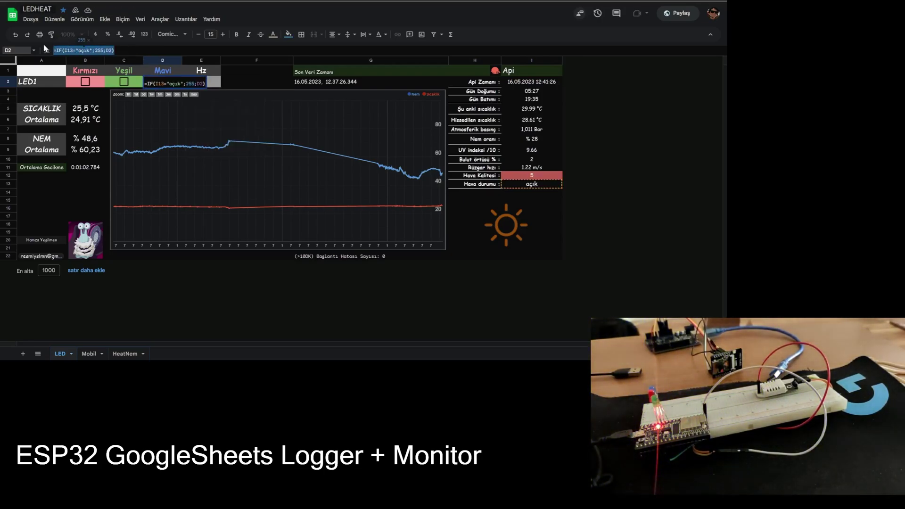
text(0.0)
click(238, 251)
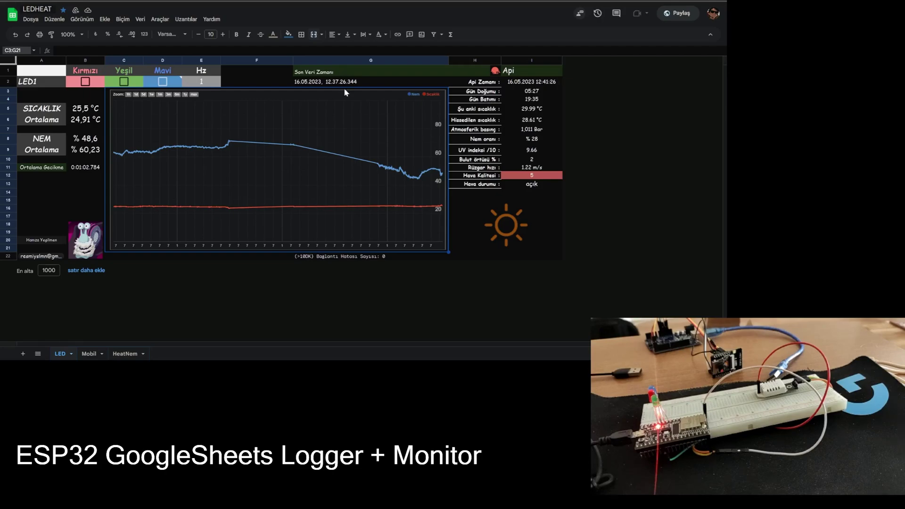
key(ctrl+End)
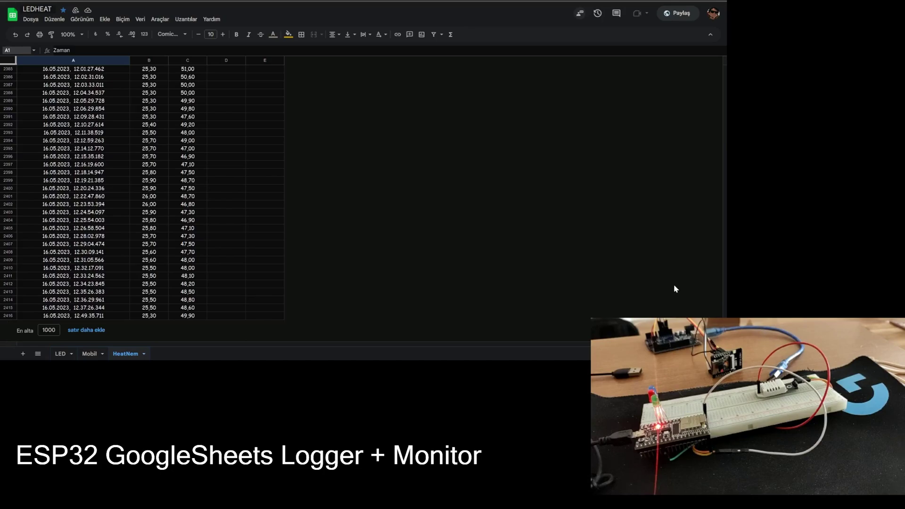
- Hide the menus, switch to the LED dashboard sheet and select the error-count cell G22
click(707, 36)
click(548, 189)
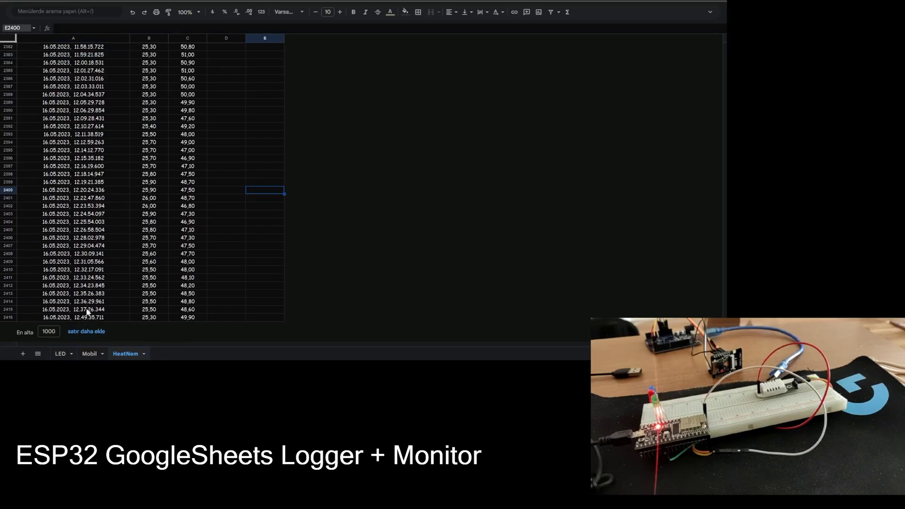
click(66, 357)
click(383, 236)
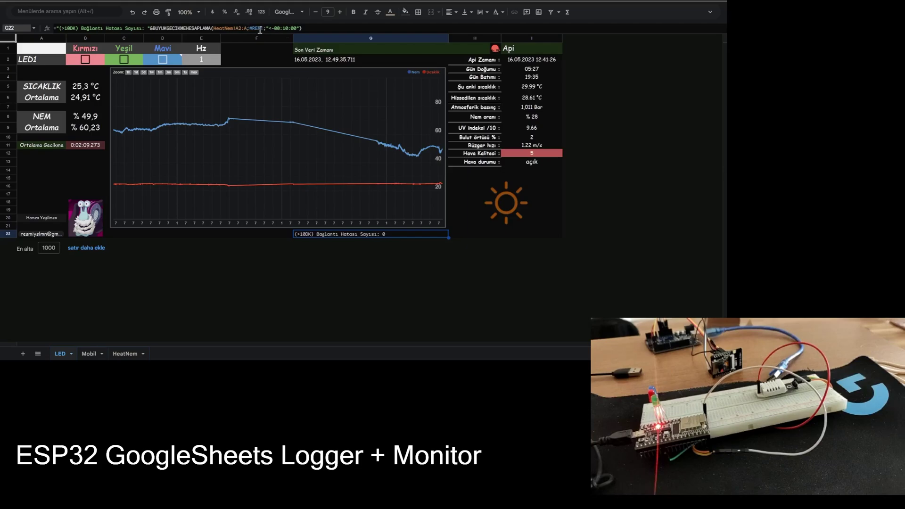
- Replace the broken #REF! reference in G22's error-count formula with HeatNem!A2
click(263, 28)
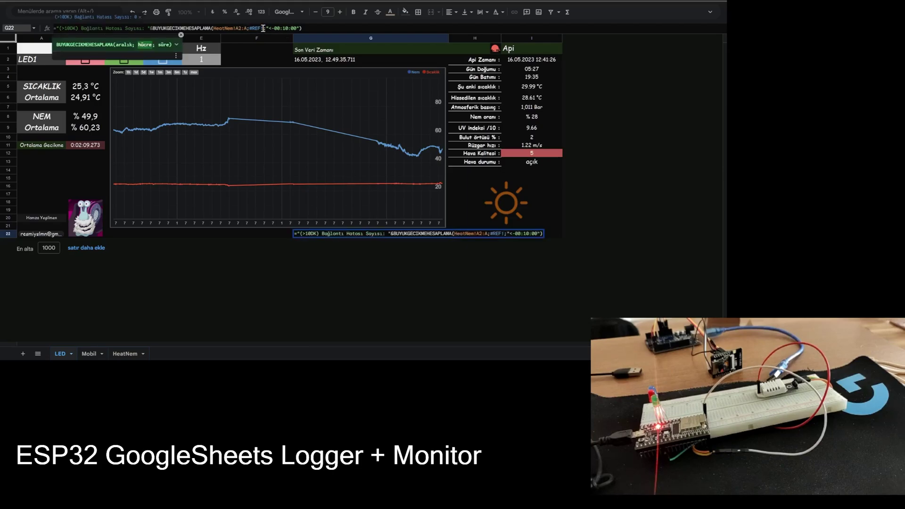
key(BackSpace)
key(BackSpace)
key(BackSpace)
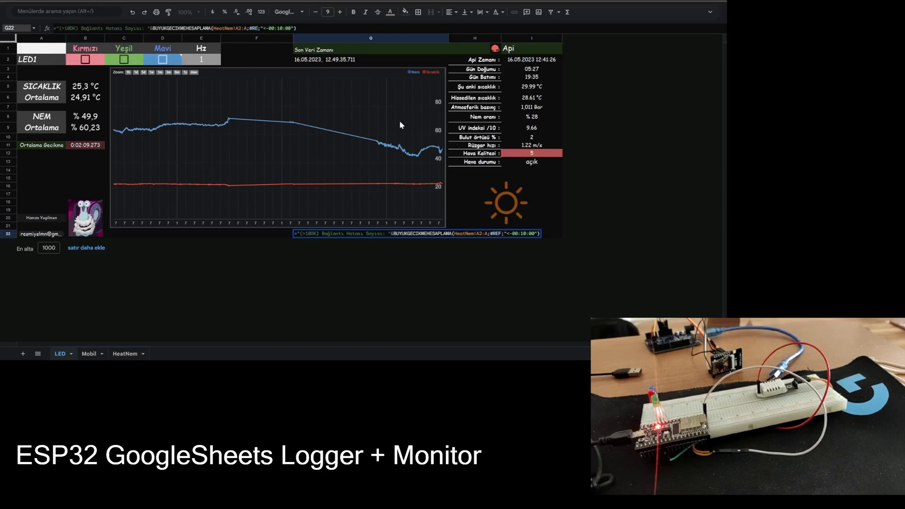
text(A2)
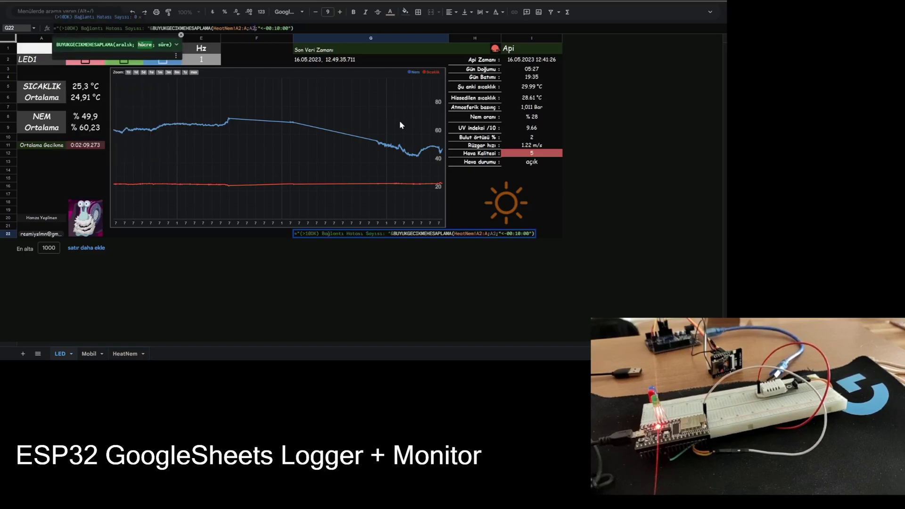
key(Return)
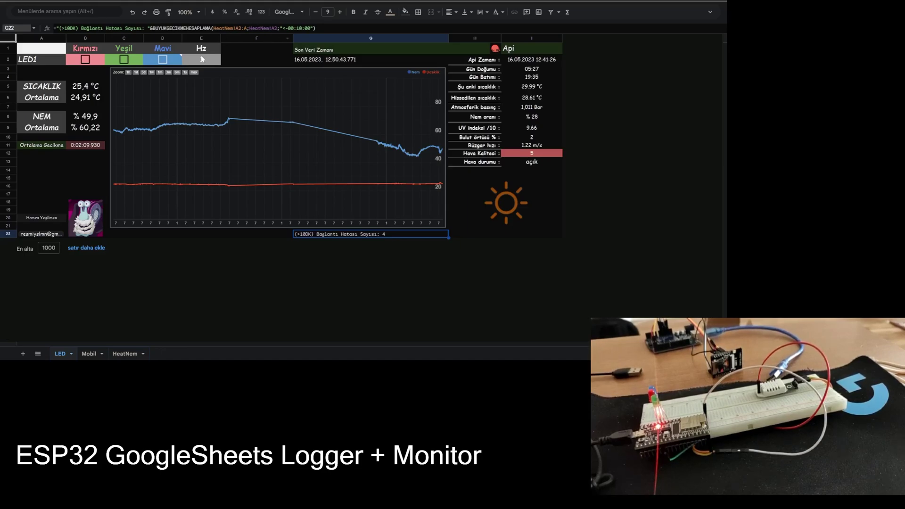
- Review the custom error-count function's help text and leave the formula unchanged
click(320, 29)
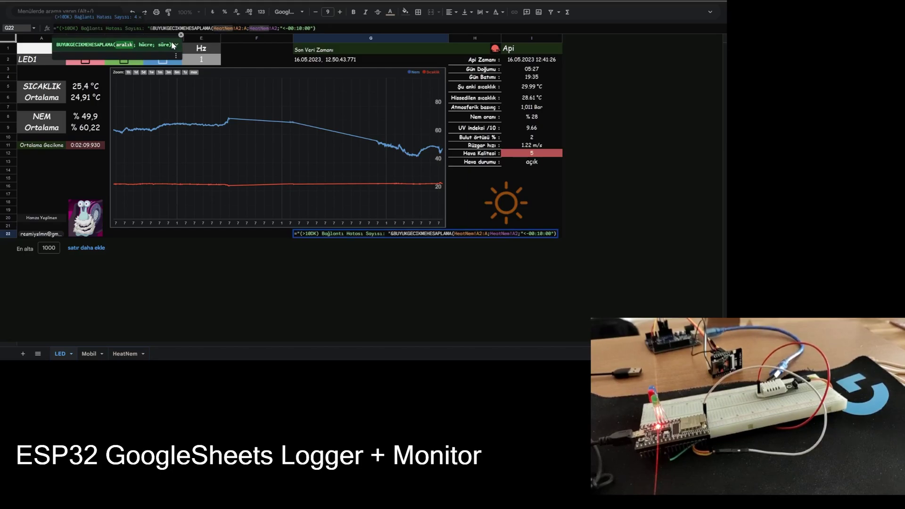
click(176, 44)
scroll(165, 118, down, 2)
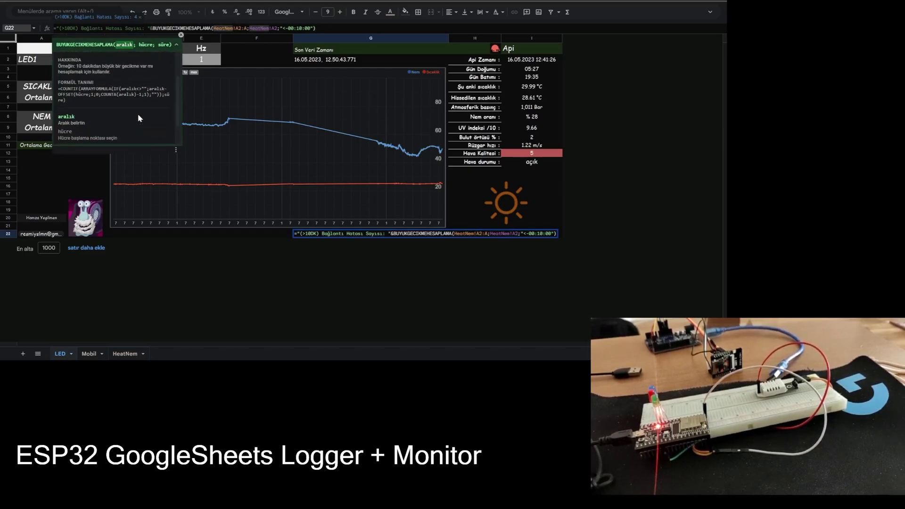
drag(85, 101, 67, 96)
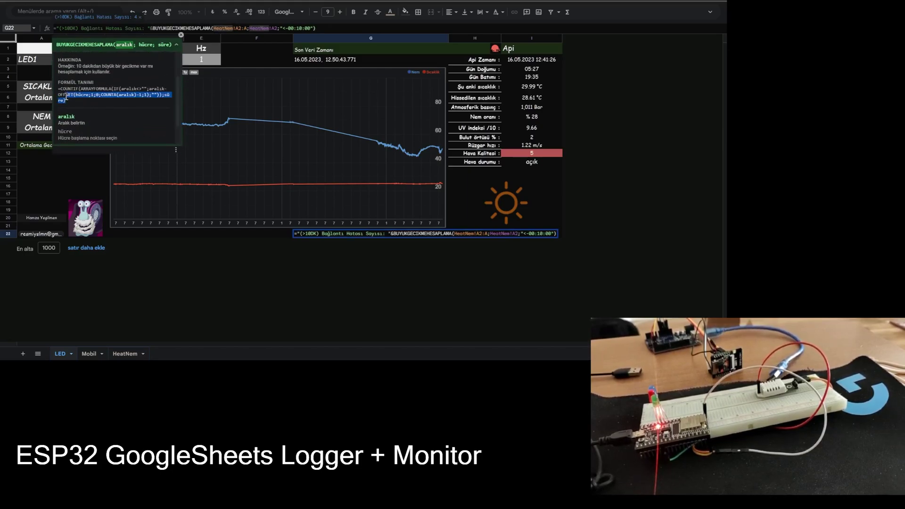
click(136, 121)
key(shift+Tab)
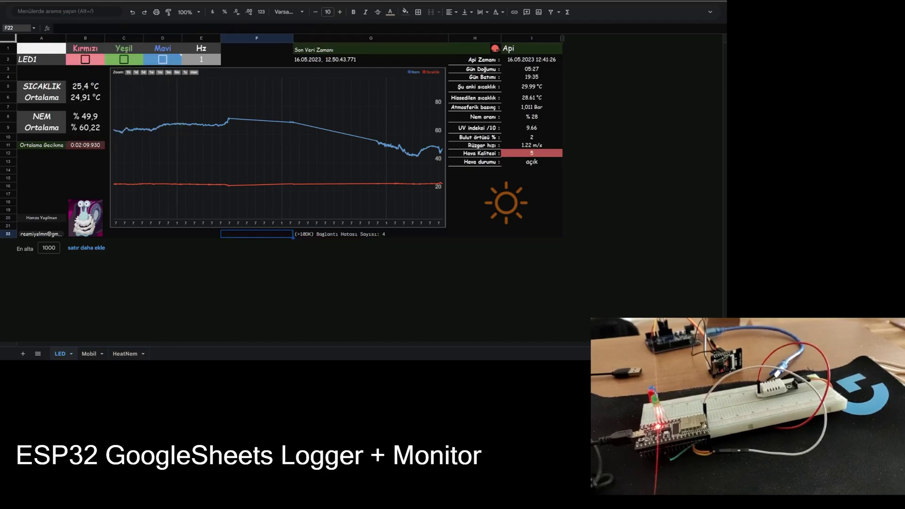
- Inspect the Api Zamanı, error-count and Ortalama Gecikme formulas, then open the HeatNem sheet
click(532, 60)
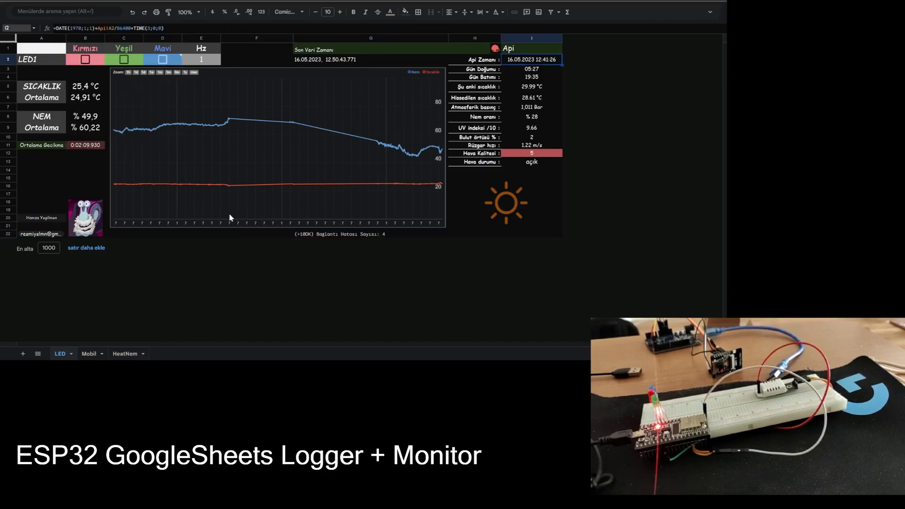
click(395, 238)
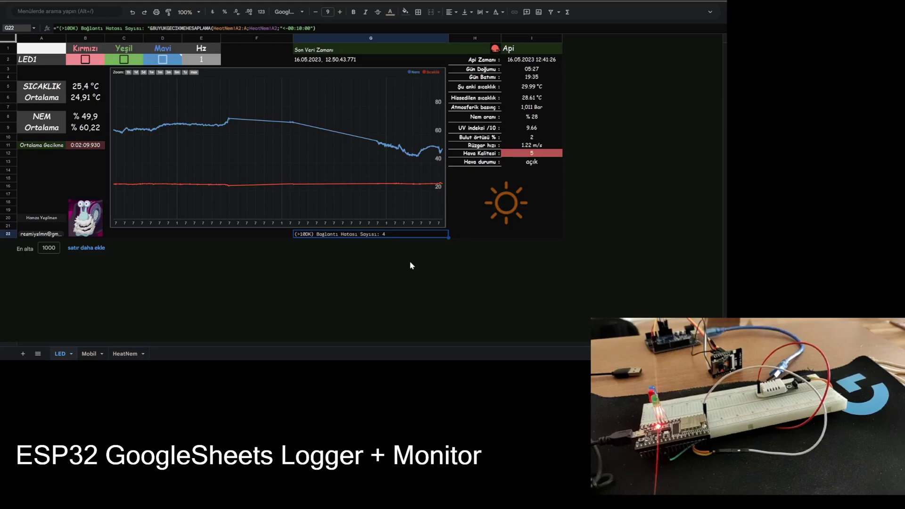
click(77, 148)
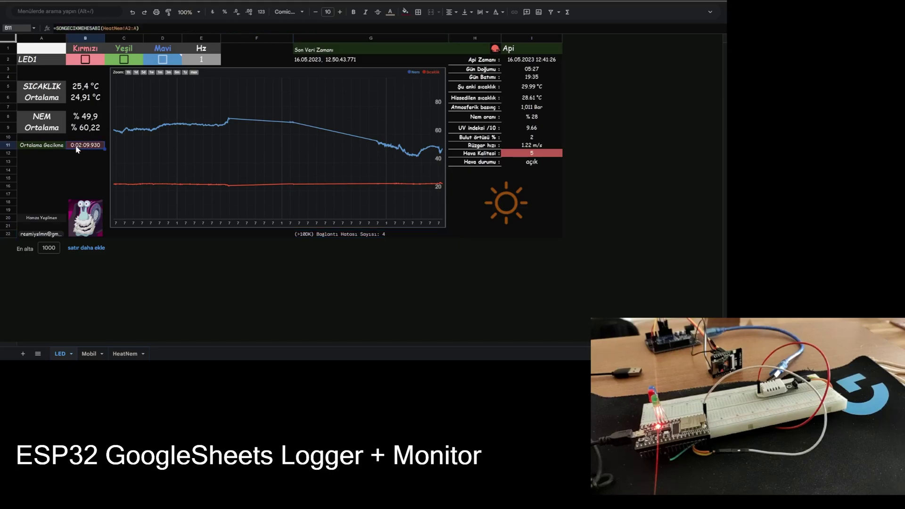
click(247, 314)
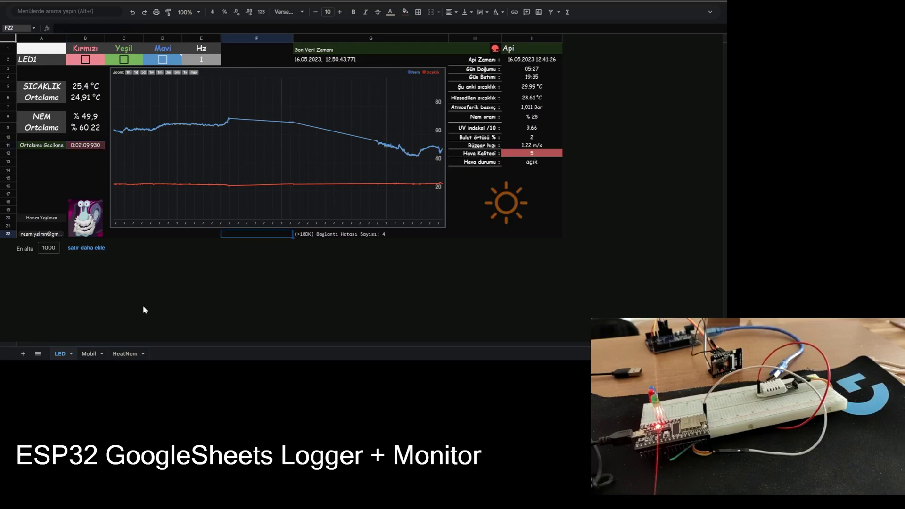
click(346, 235)
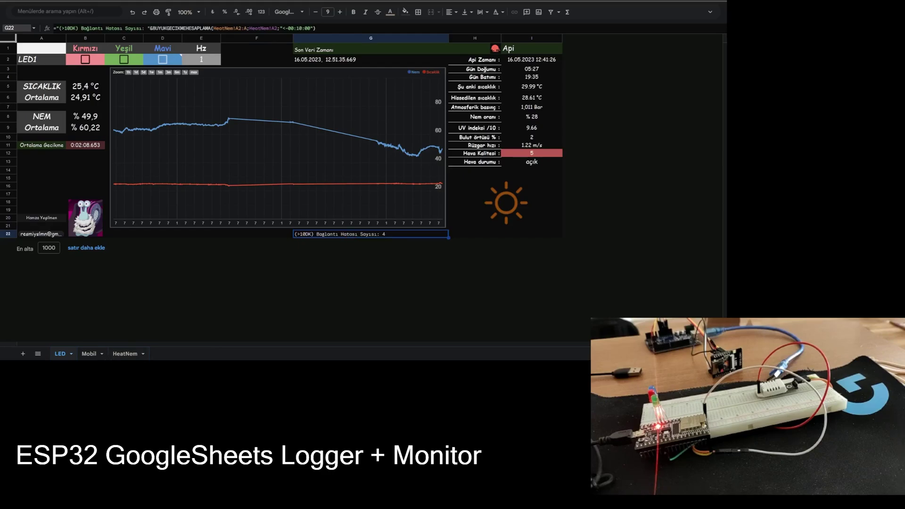
click(118, 355)
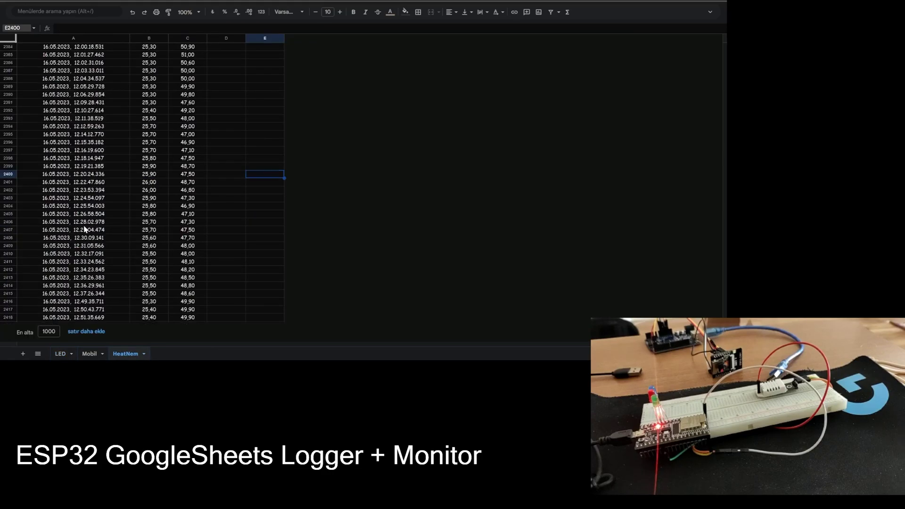
- Scroll through the HeatNem readings and check the logged timestamp in row 2384
scroll(85, 229, up, 5)
click(88, 295)
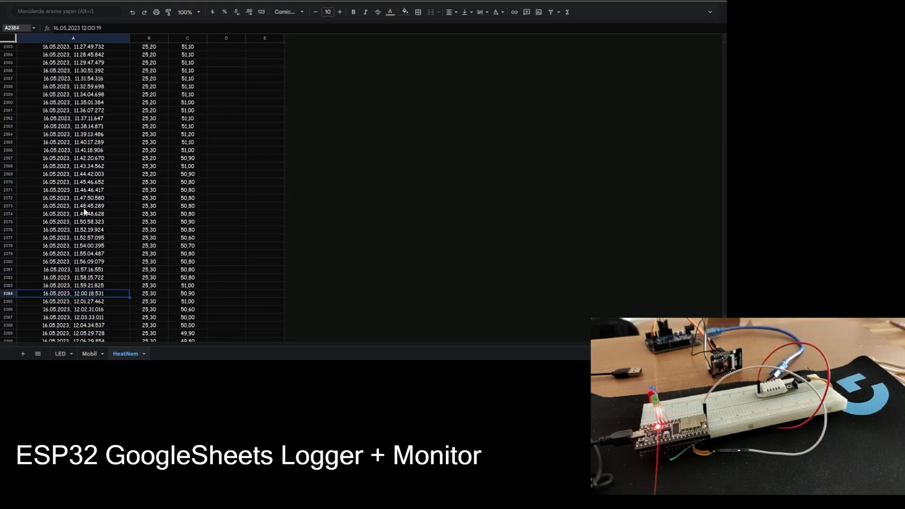
scroll(85, 212, up, 15)
scroll(85, 212, up, 10)
scroll(85, 212, up, 10)
scroll(85, 212, up, 10)
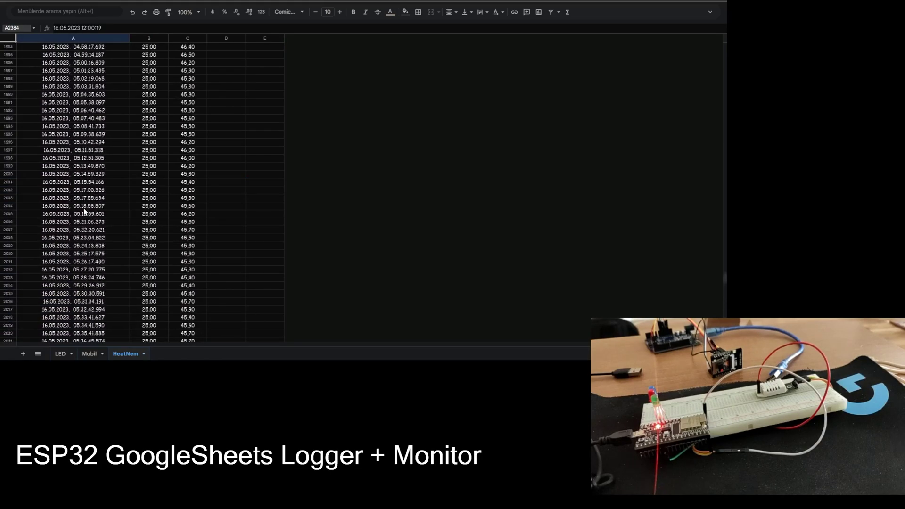
scroll(85, 212, up, 10)
scroll(85, 213, up, 2)
scroll(85, 212, up, 2)
scroll(85, 212, up, 2)
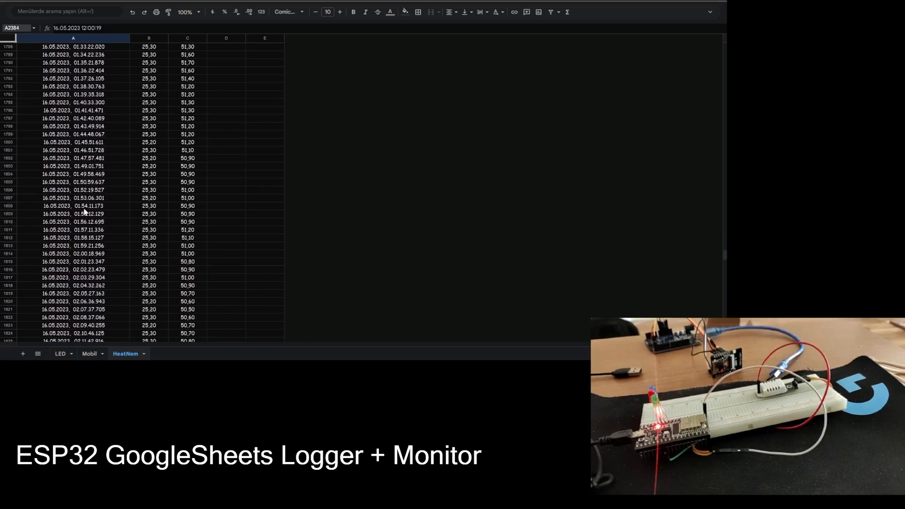
scroll(85, 212, up, 2)
scroll(85, 212, down, 10)
scroll(85, 212, down, 10)
scroll(85, 212, down, 10)
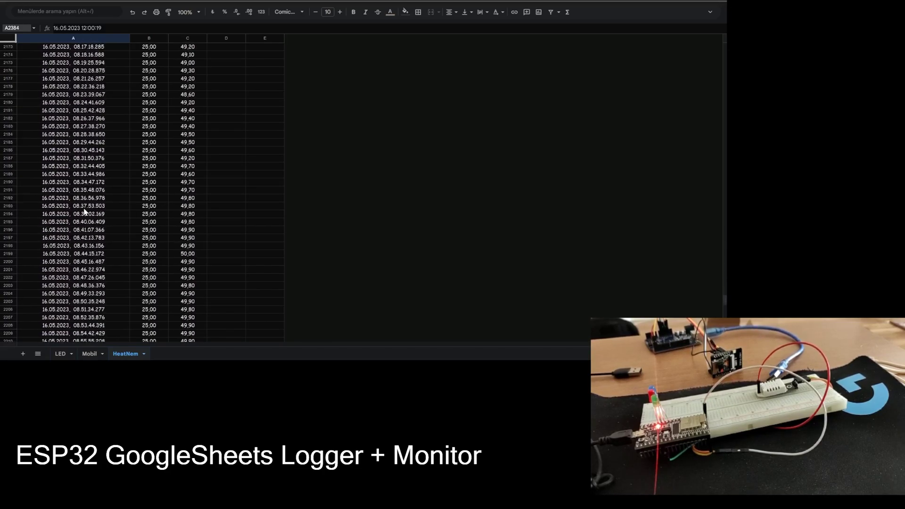
scroll(85, 212, down, 10)
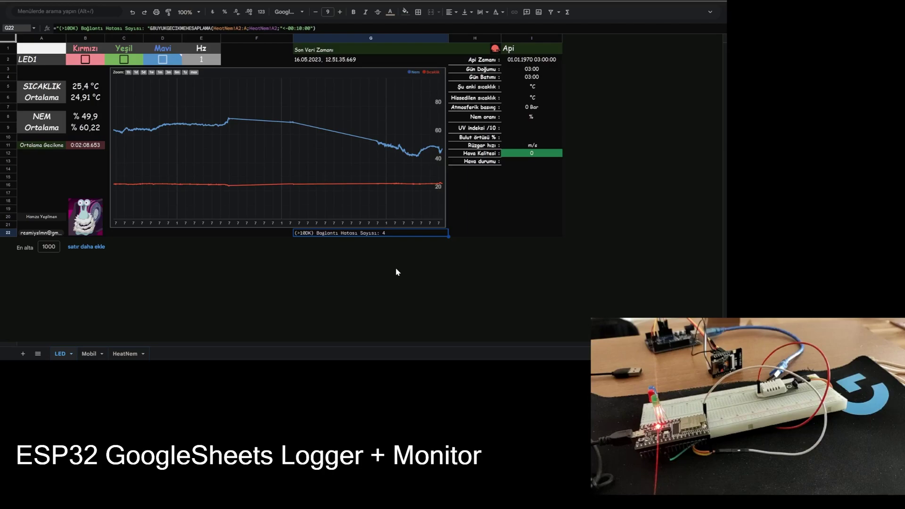
- Inspect the =IMAGE formula behind the weather icon in merged cell H15:I21
click(552, 177)
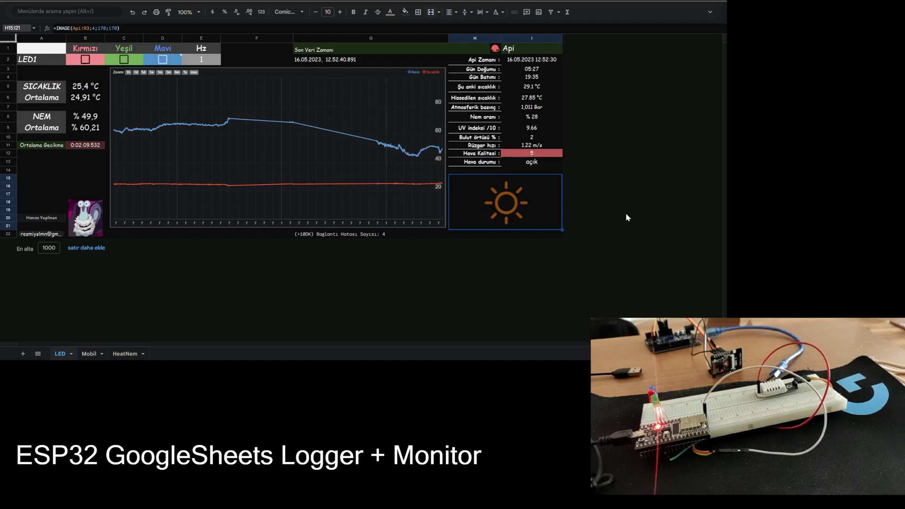
double_click(348, 158)
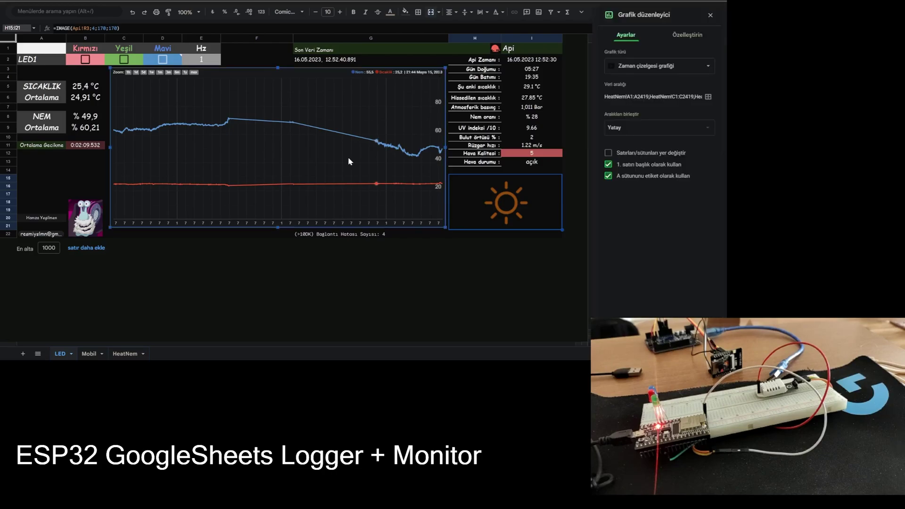
click(687, 35)
click(612, 56)
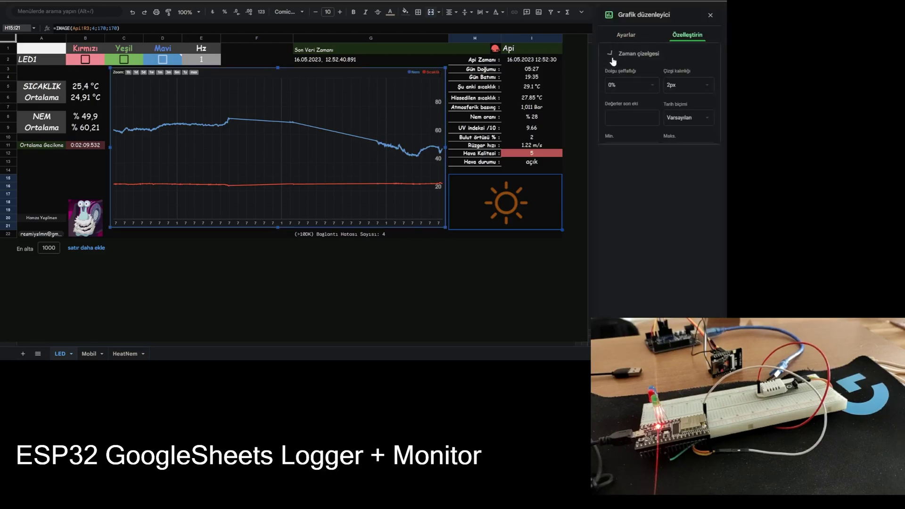
click(712, 15)
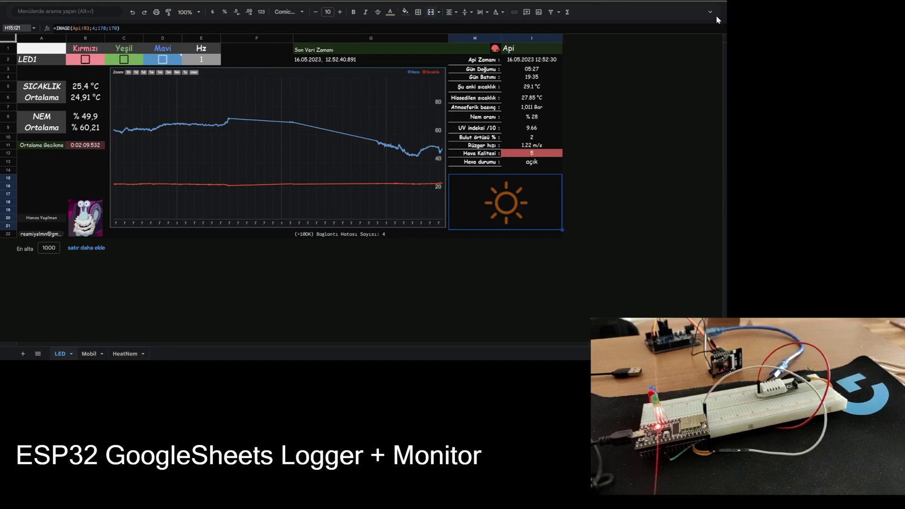
click(492, 235)
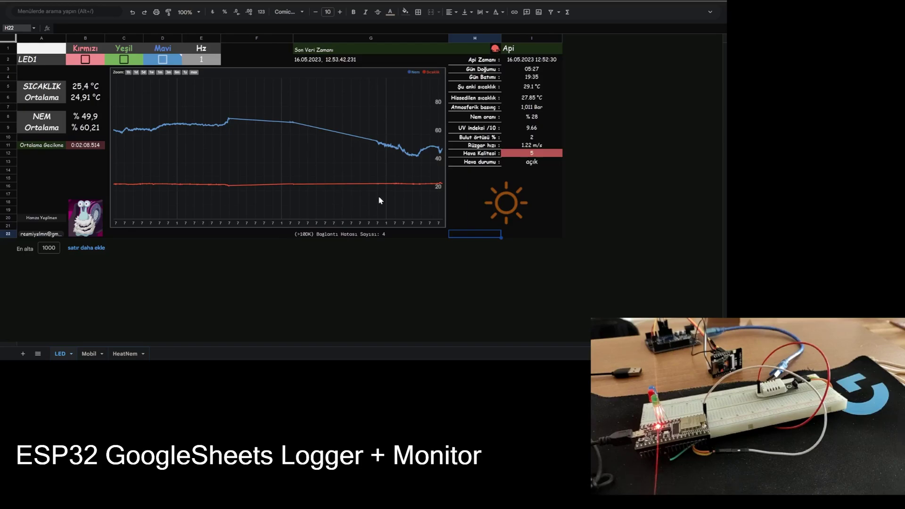
click(522, 206)
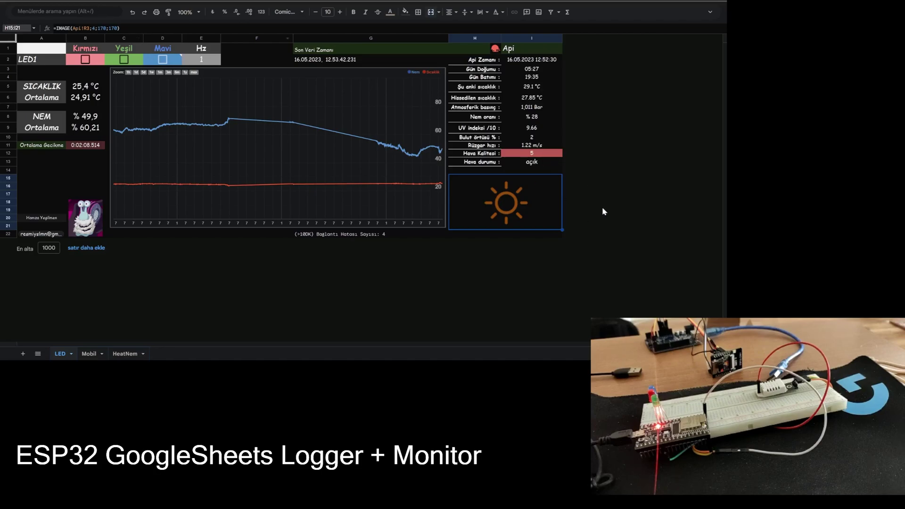
click(510, 108)
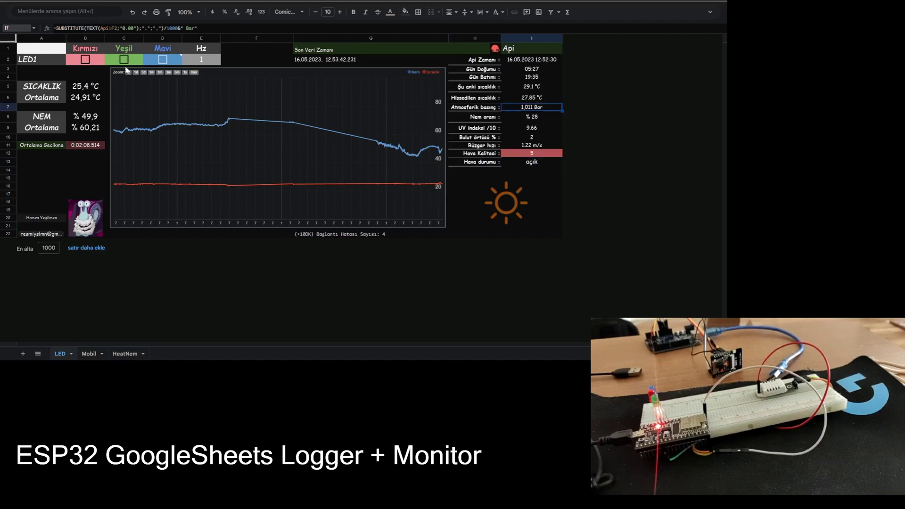
click(339, 220)
click(82, 147)
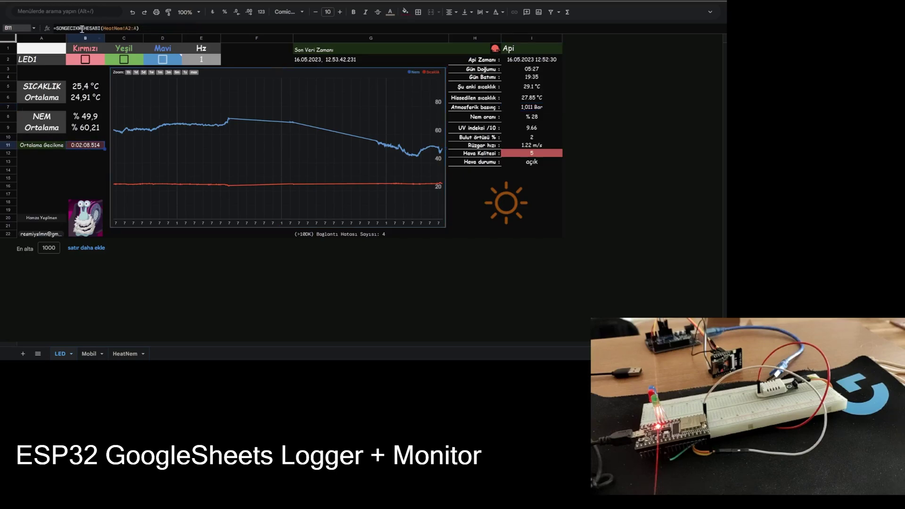
click(82, 29)
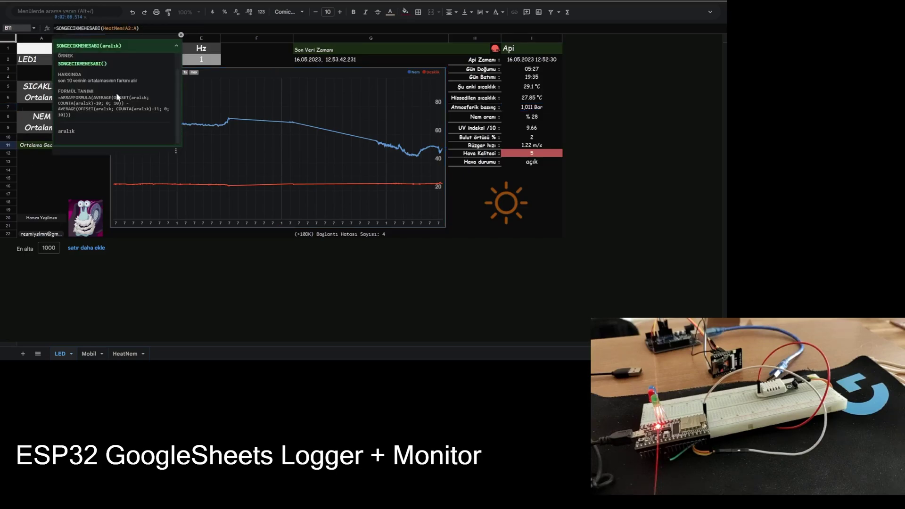
drag(116, 92, 52, 89)
click(315, 234)
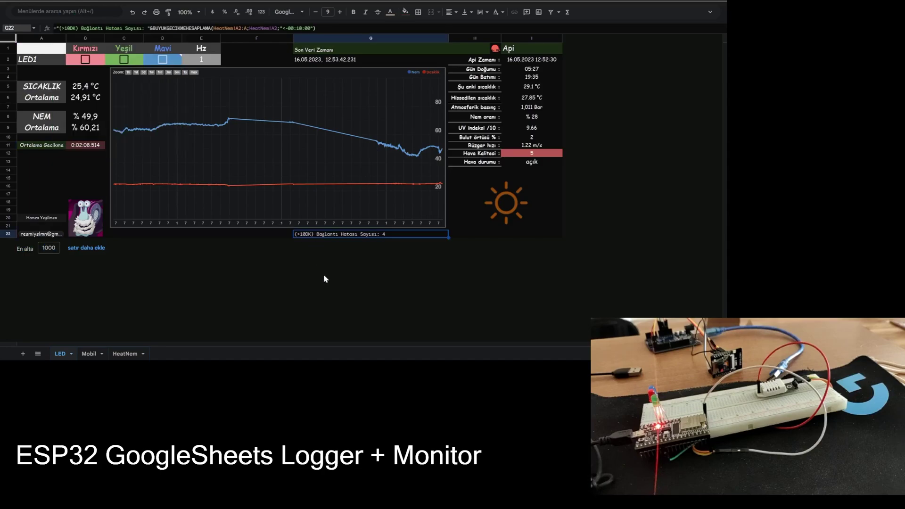